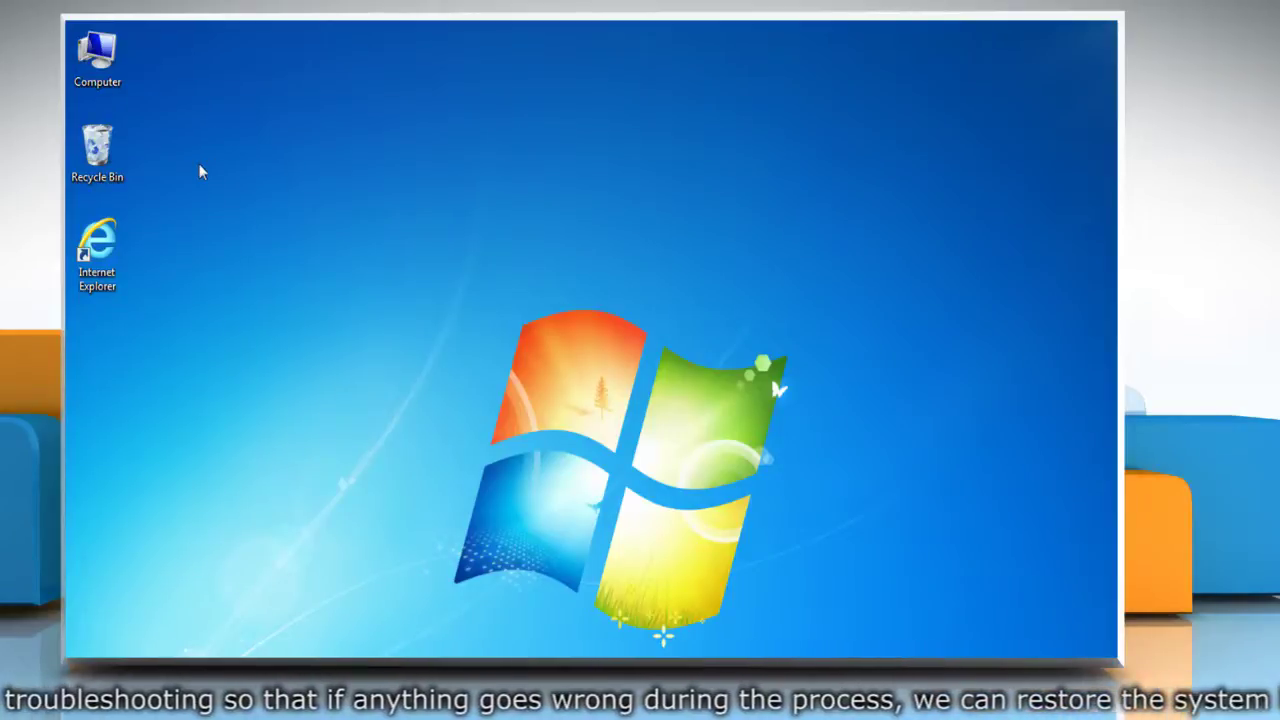
Create a system restore point named "My Restore Point" from the computer's System Protection settings, closing the properties when done.
{"action": "right_click", "coordinate": [103, 78]}
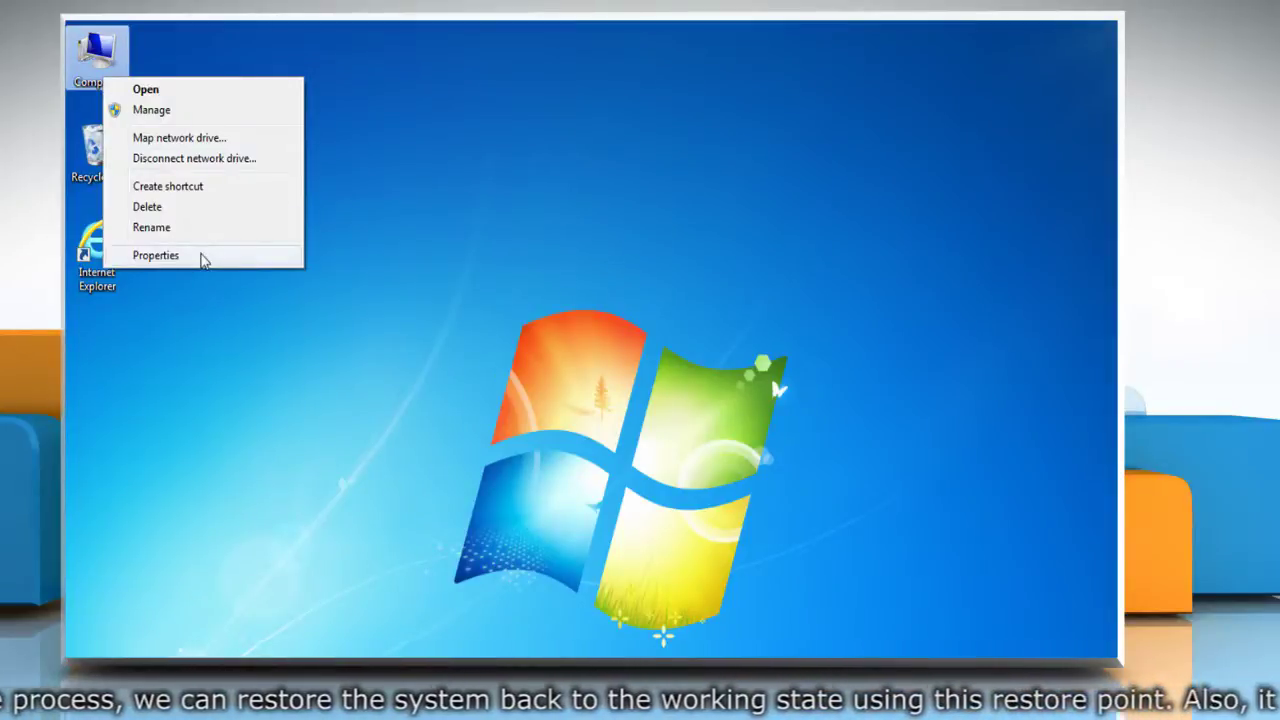
{"action": "left_click", "coordinate": [200, 256]}
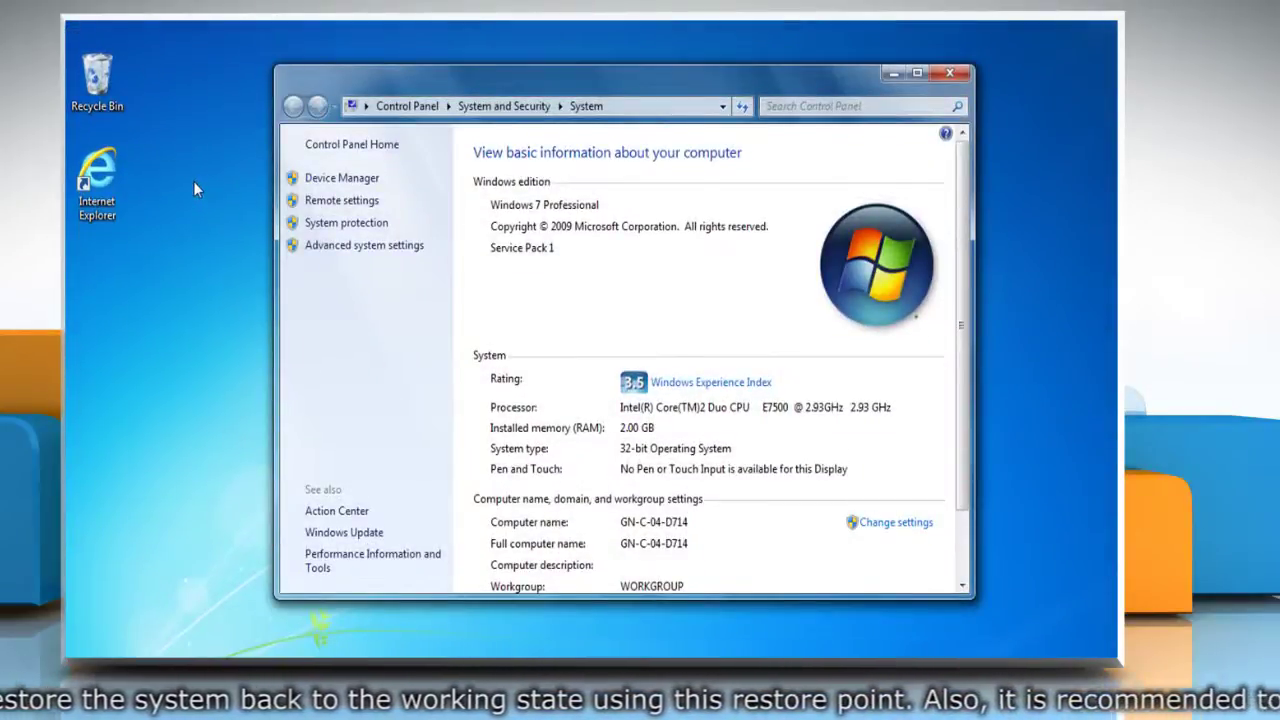
{"action": "left_click", "coordinate": [355, 226]}
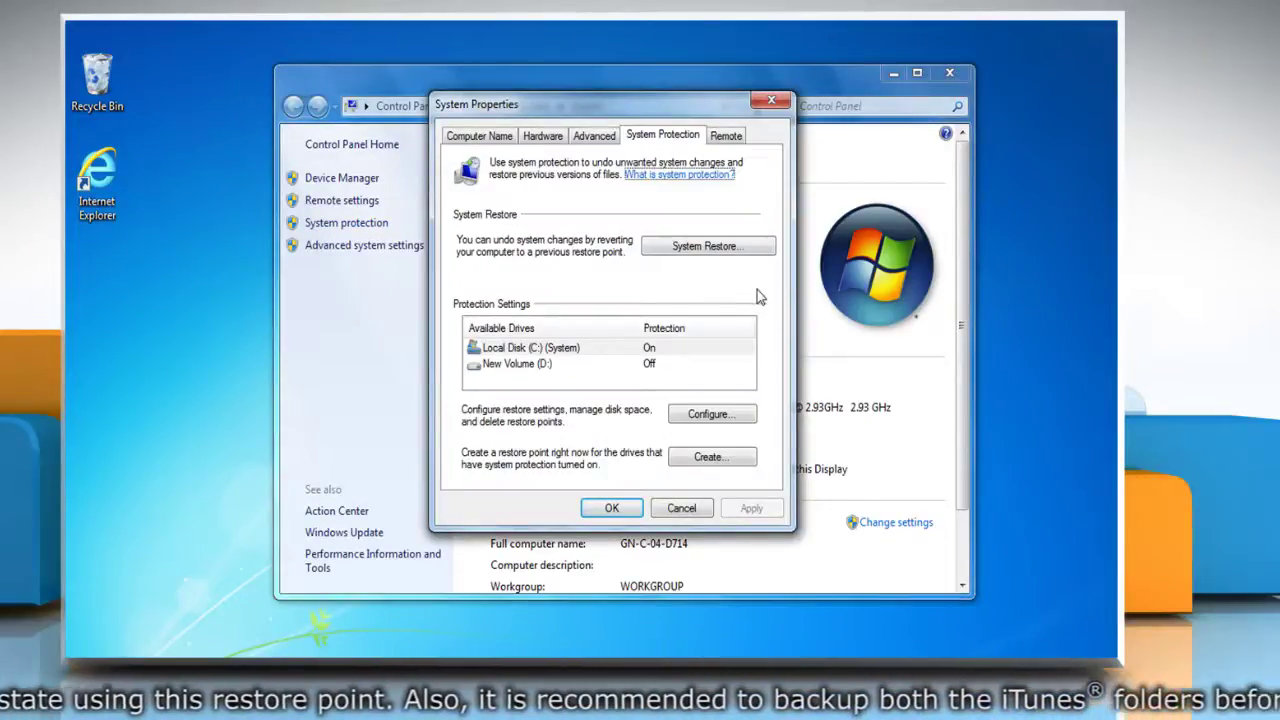
{"action": "left_click", "coordinate": [711, 460]}
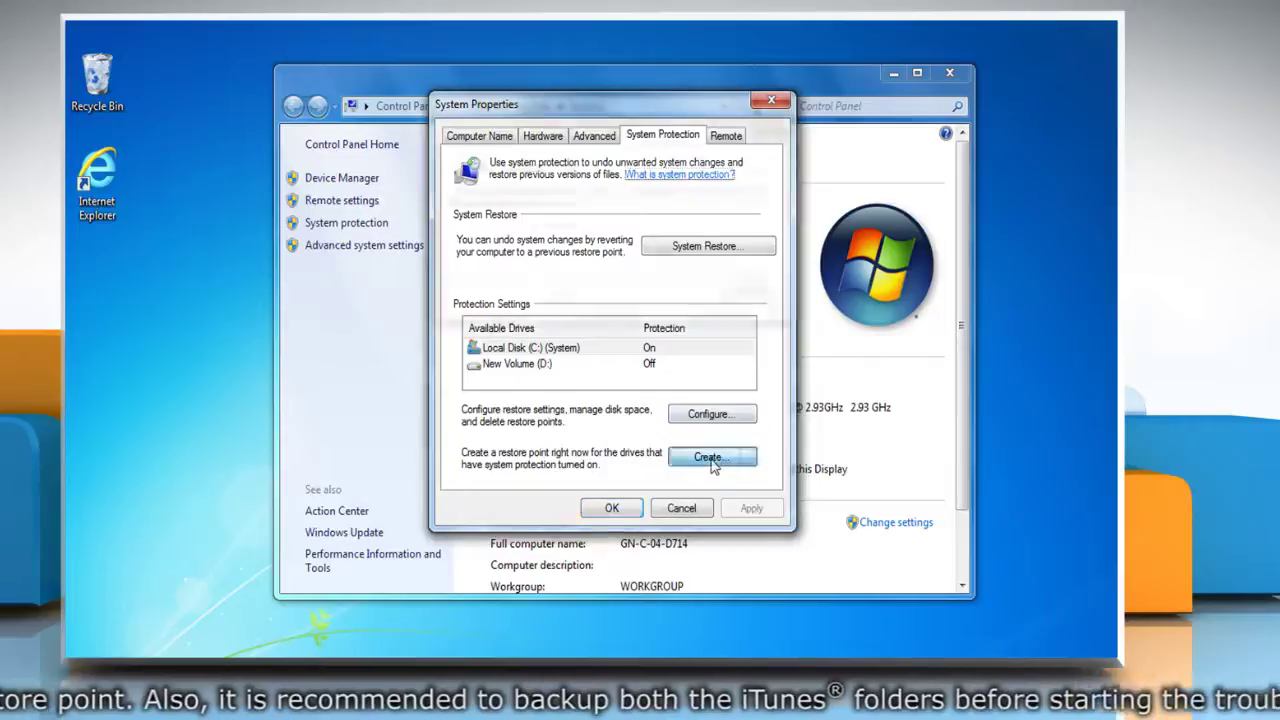
{"action": "left_click", "coordinate": [577, 234]}
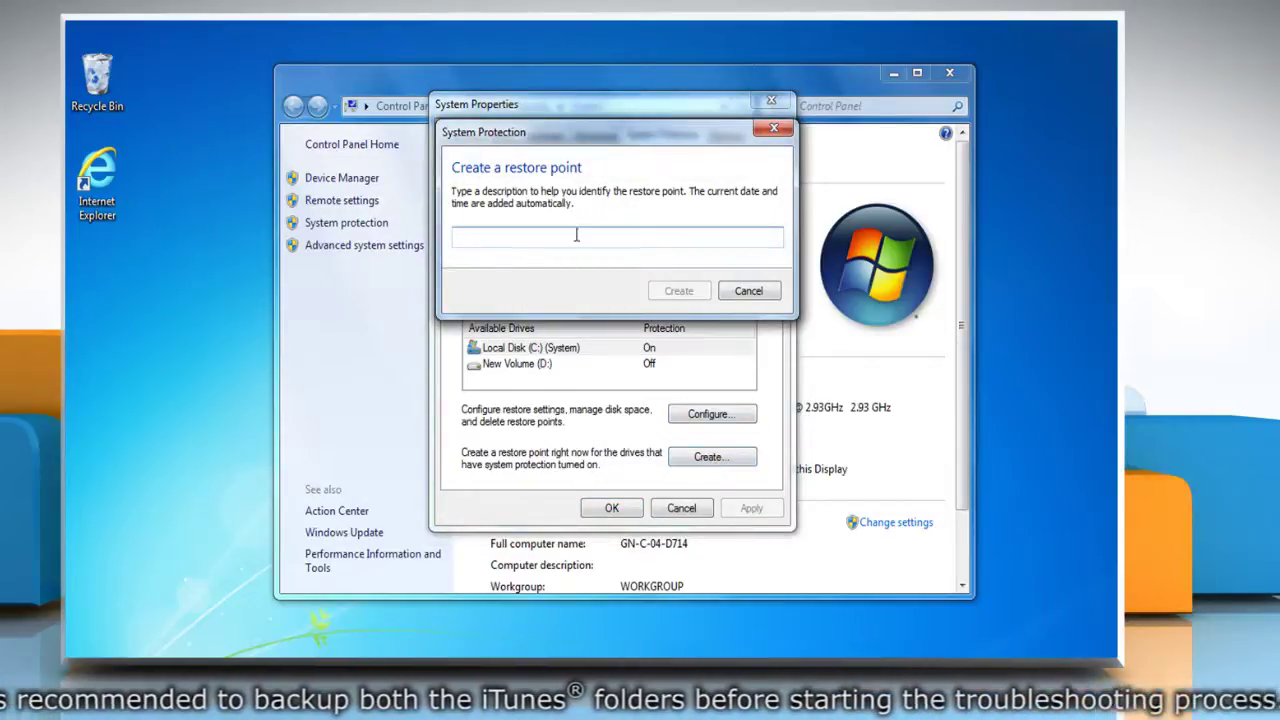
{"action": "type", "text": "My Restore Point"}
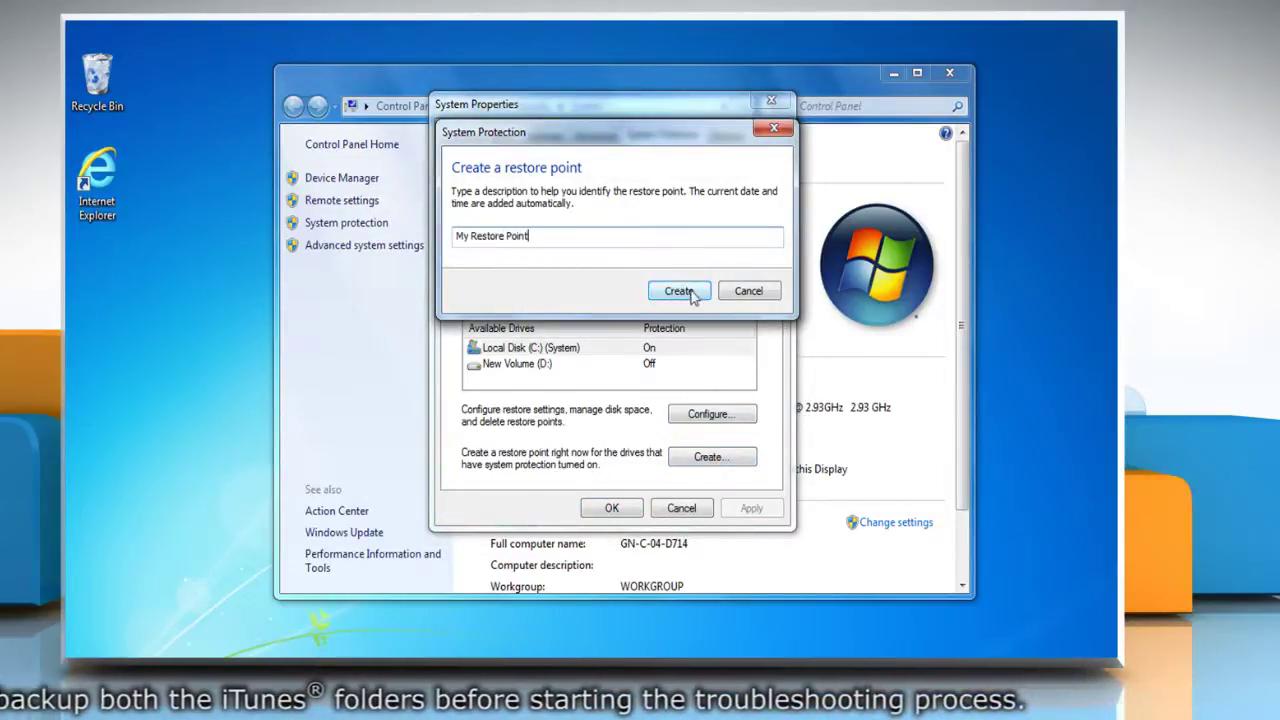
{"action": "left_click", "coordinate": [694, 292]}
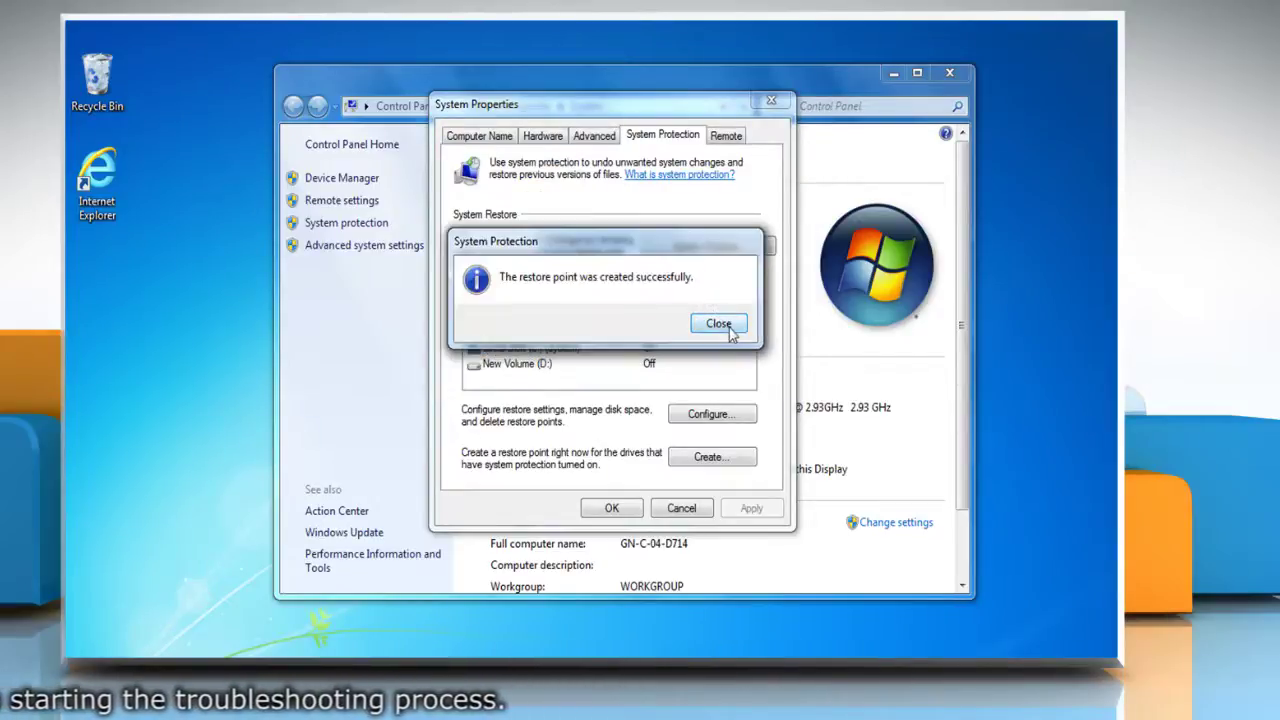
{"action": "left_click", "coordinate": [724, 327]}
{"action": "left_click", "coordinate": [610, 508]}
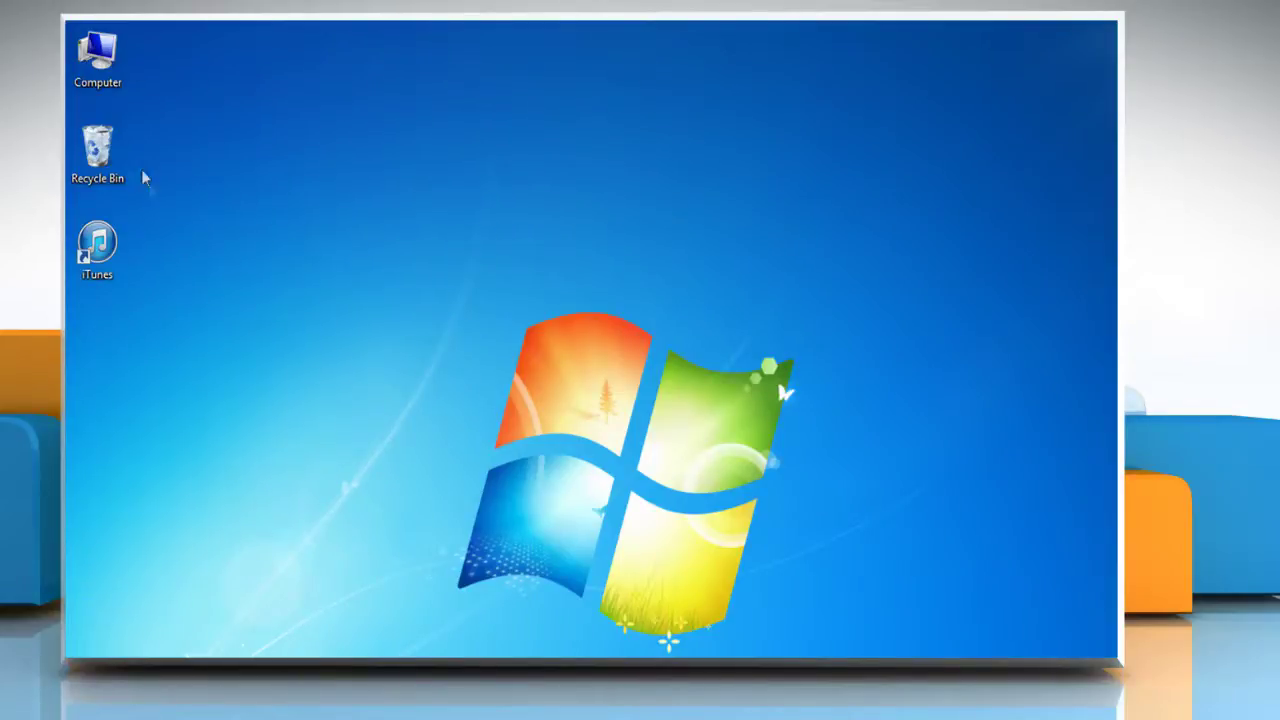
Open Computer and set the folder options to show hidden files, folders, and drives.
{"action": "right_click", "coordinate": [98, 76]}
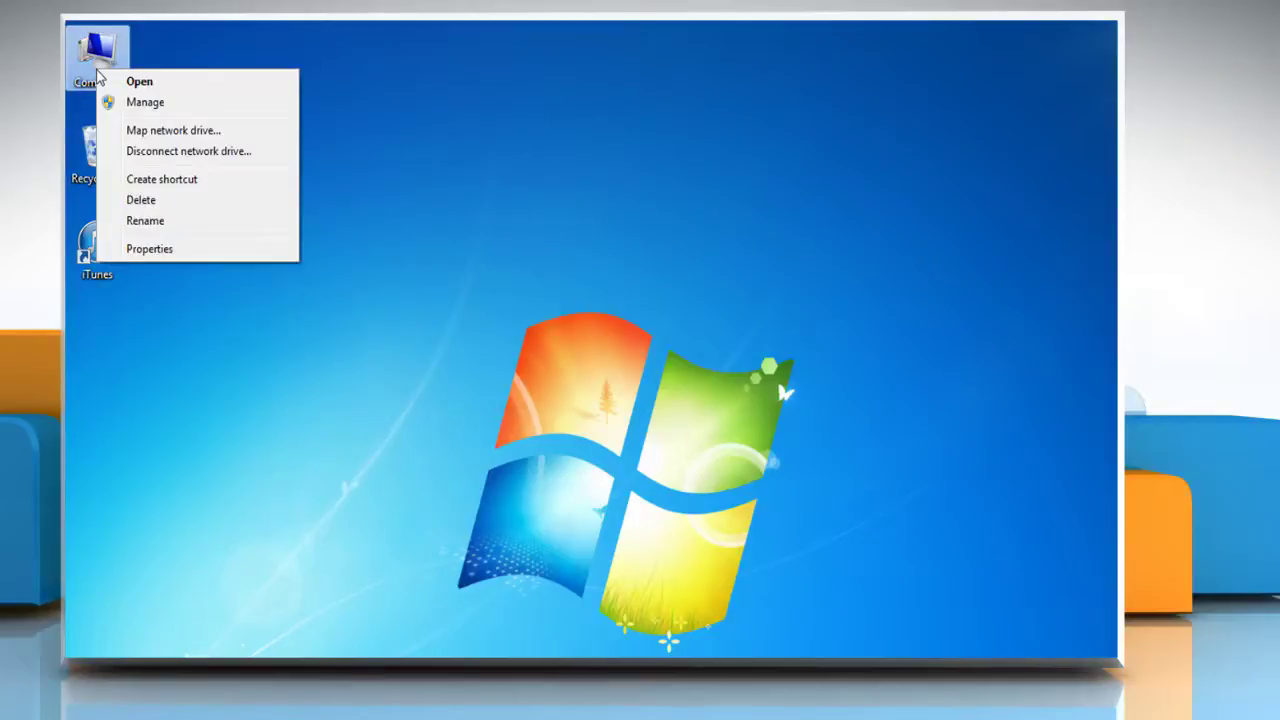
{"action": "left_click", "coordinate": [156, 86]}
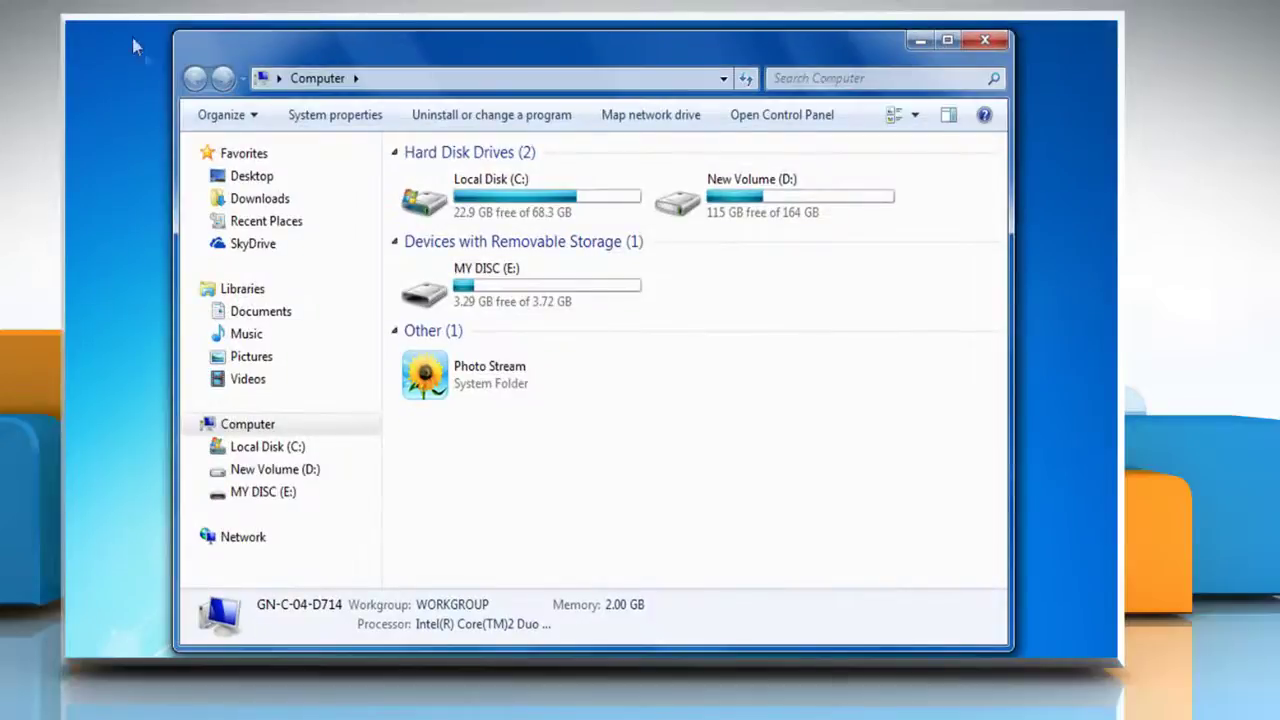
{"action": "left_click", "coordinate": [226, 116]}
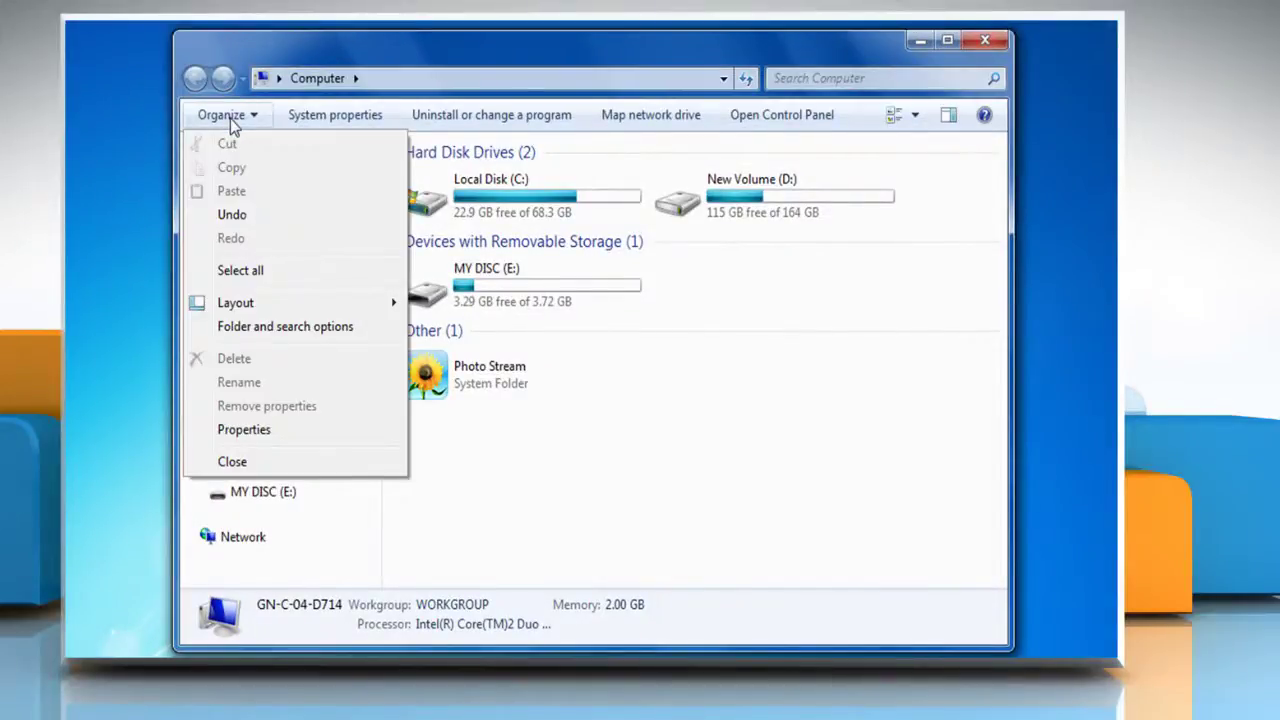
{"action": "left_click", "coordinate": [303, 330]}
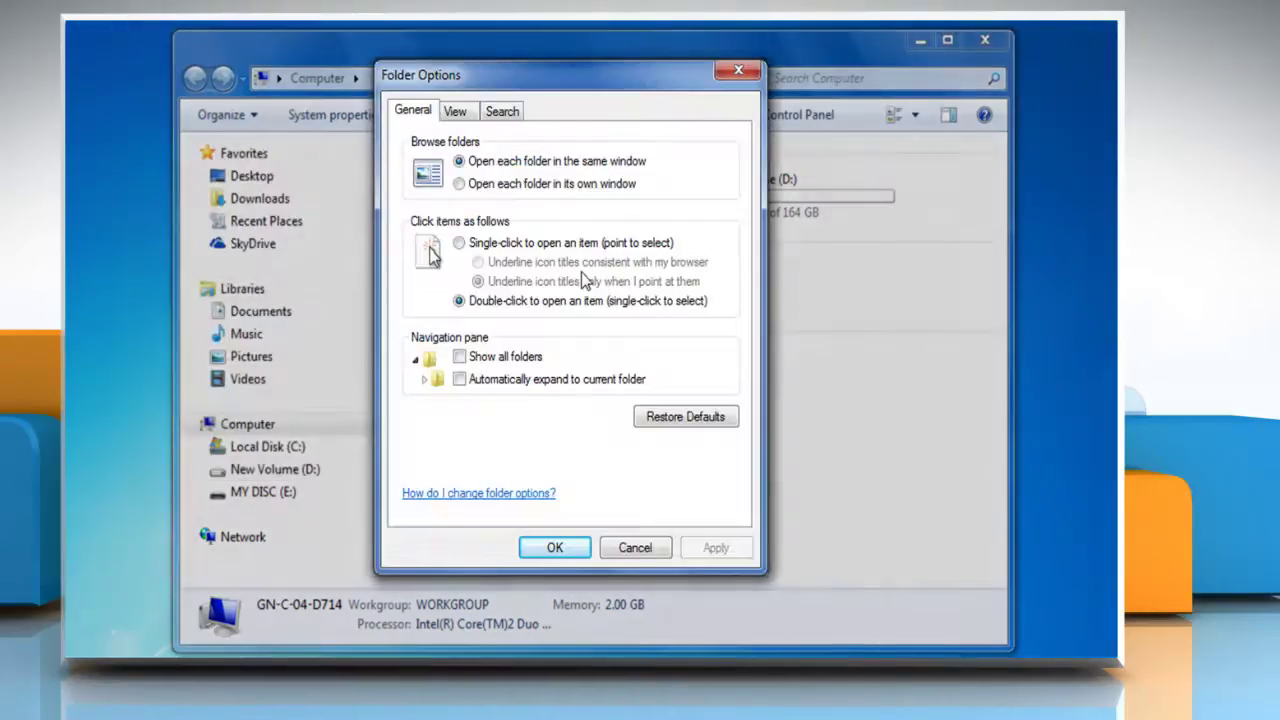
{"action": "left_click", "coordinate": [474, 118]}
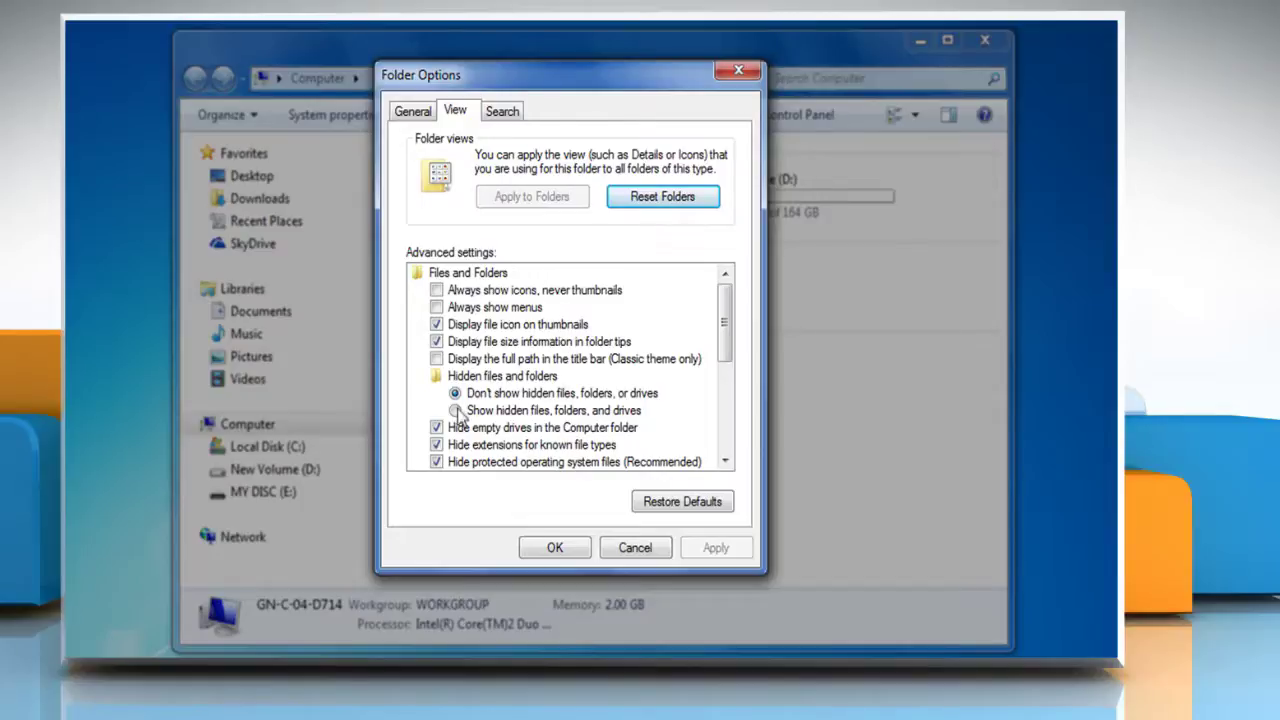
{"action": "left_click", "coordinate": [456, 411]}
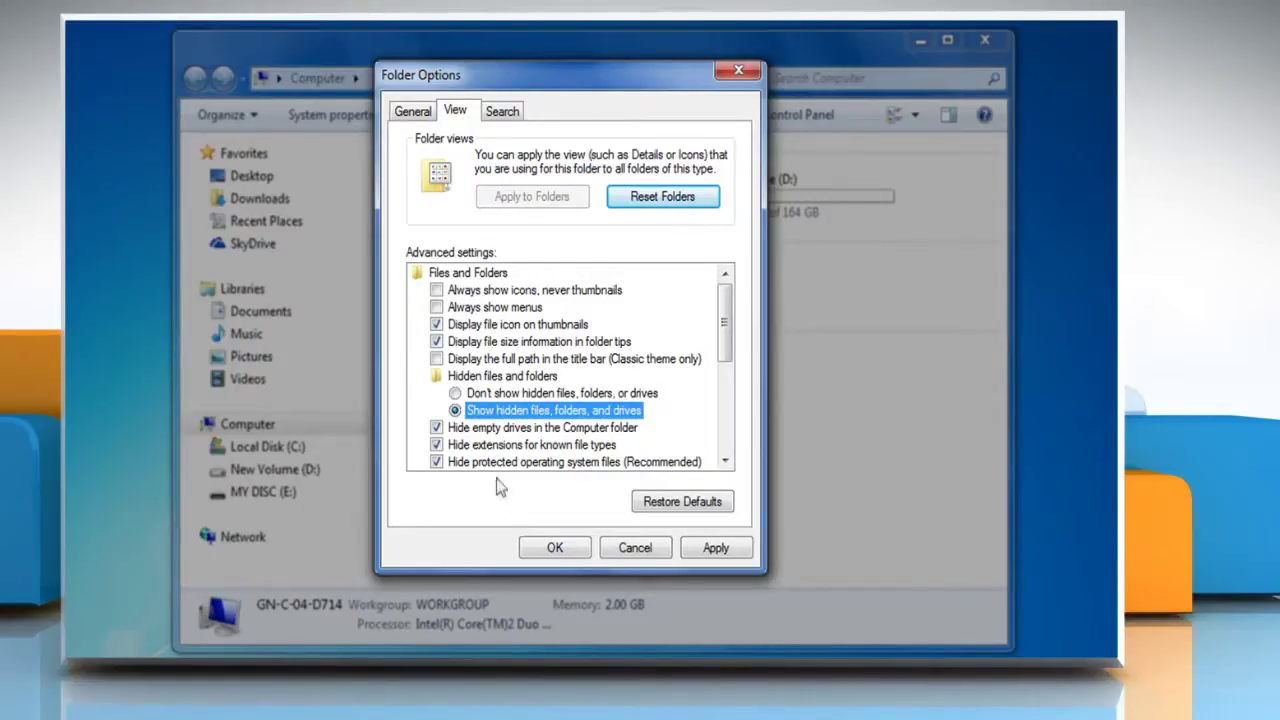
{"action": "left_click", "coordinate": [542, 549]}
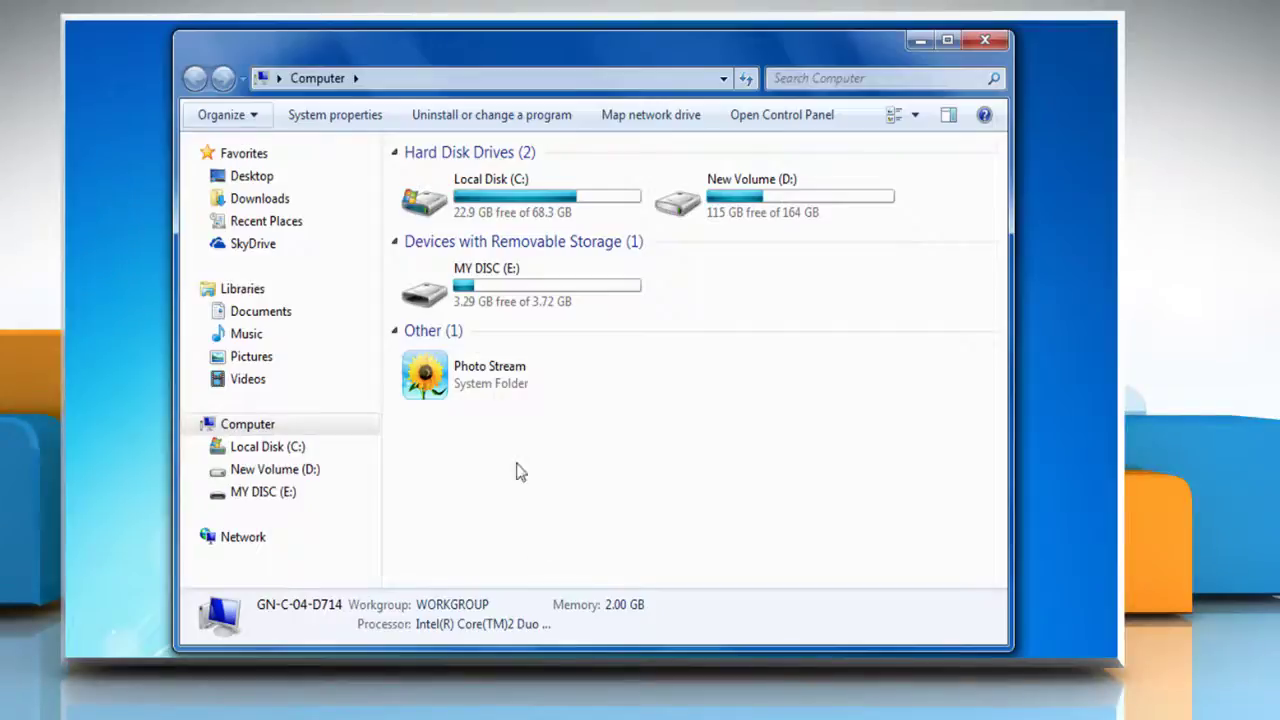
Move the iTunes folder from AppData\Local\Apple Computer in the user's profile on drive C: to the desktop.
{"action": "double_click", "coordinate": [460, 219]}
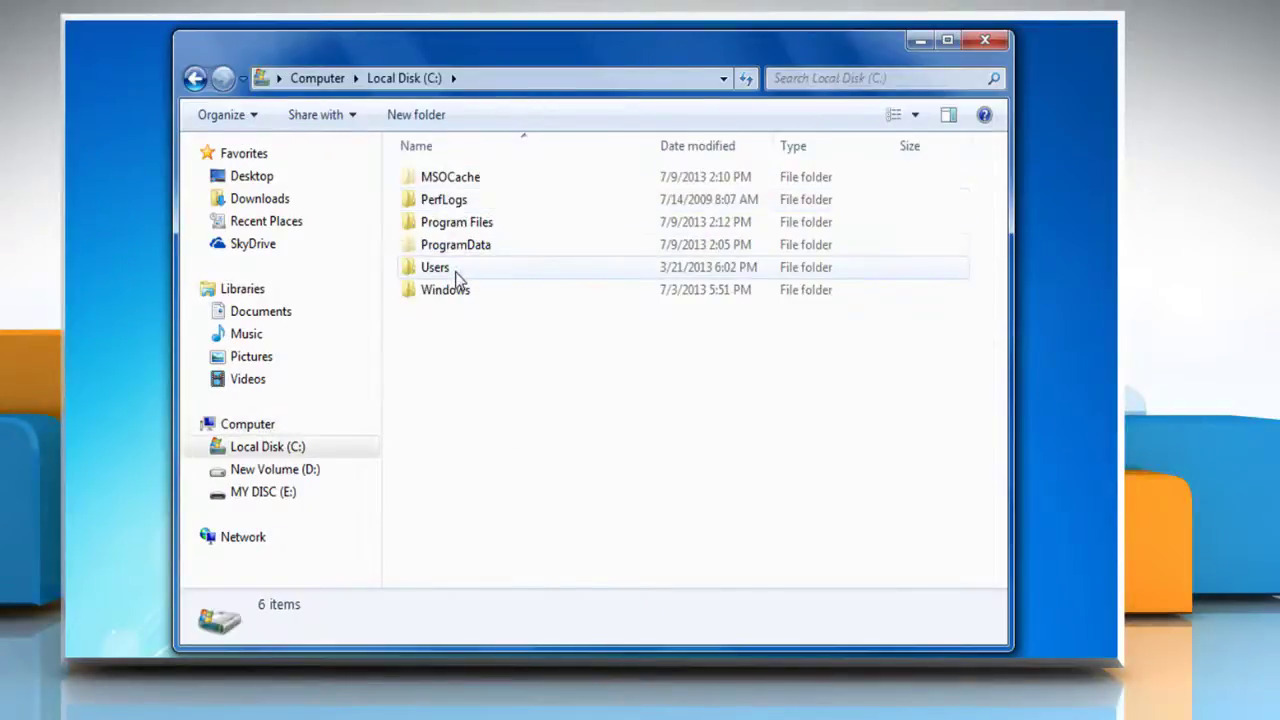
{"action": "double_click", "coordinate": [457, 268]}
{"action": "double_click", "coordinate": [459, 182]}
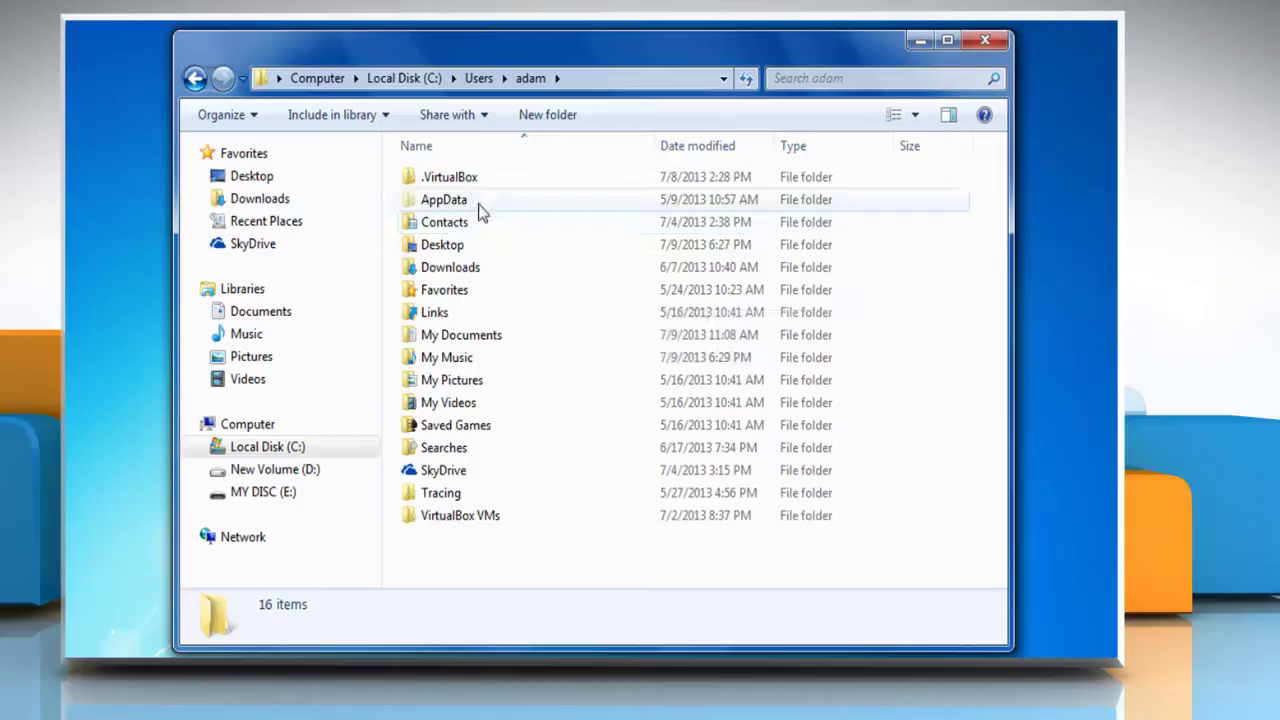
{"action": "double_click", "coordinate": [478, 205]}
{"action": "double_click", "coordinate": [473, 186]}
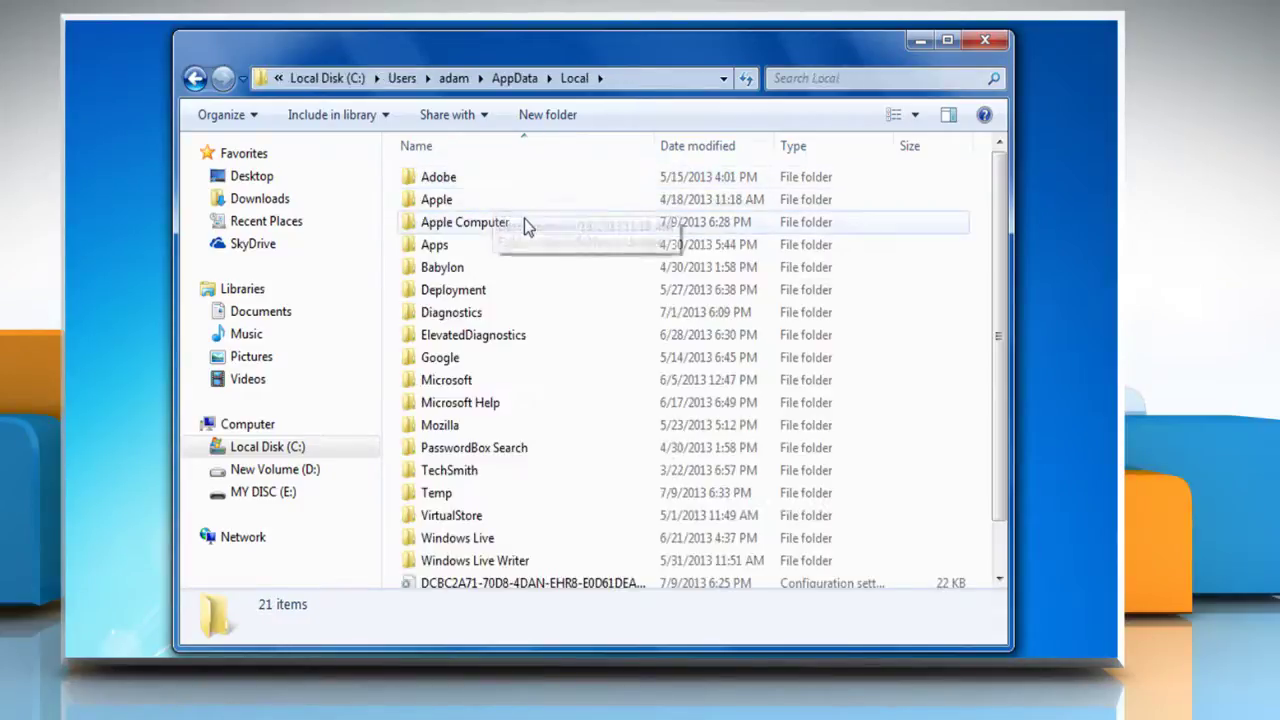
{"action": "double_click", "coordinate": [525, 221]}
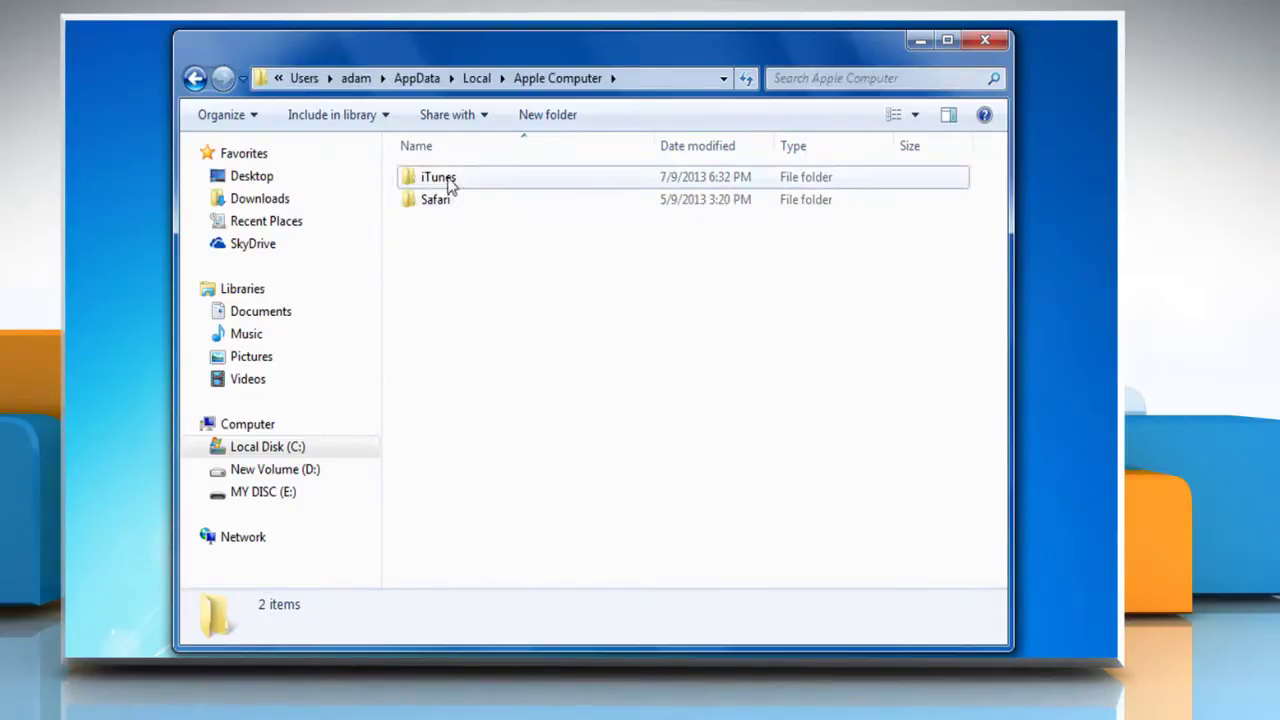
{"action": "left_click_drag", "start_coordinate": [476, 187], "coordinate": [105, 265]}
Launch iTunes from its desktop shortcut and close it again.
{"action": "right_click", "coordinate": [92, 188]}
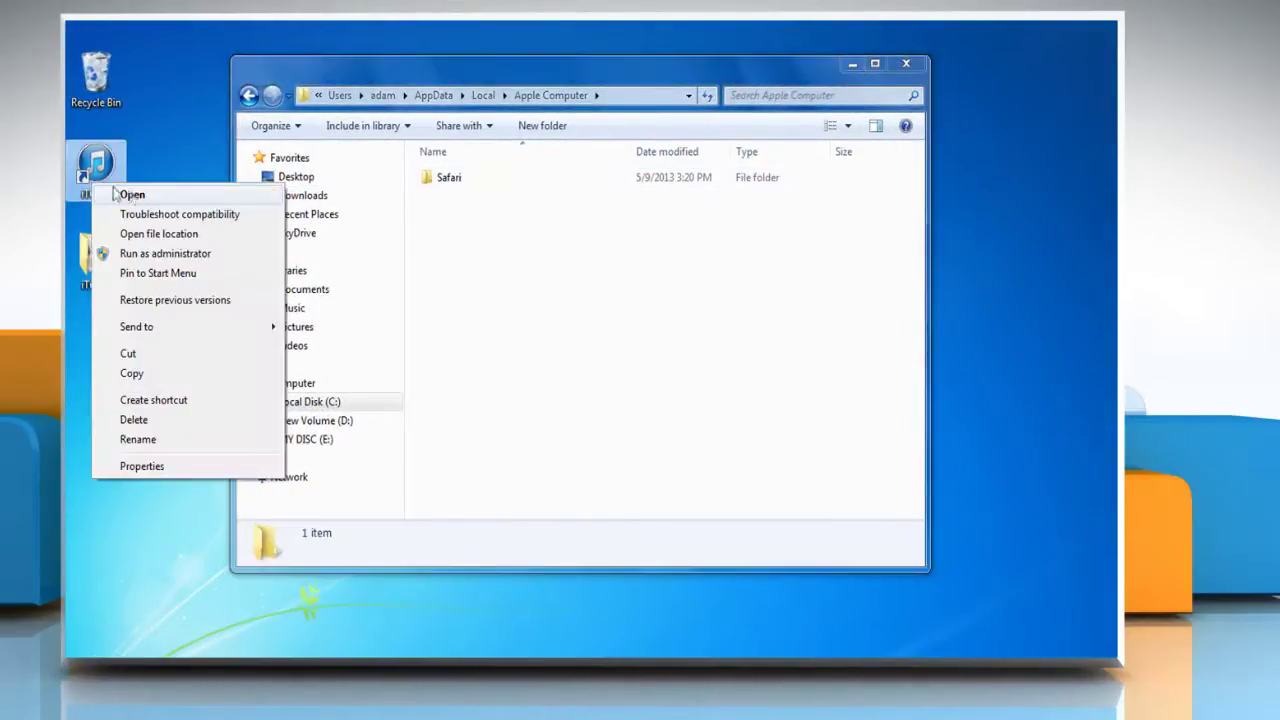
{"action": "left_click", "coordinate": [118, 192]}
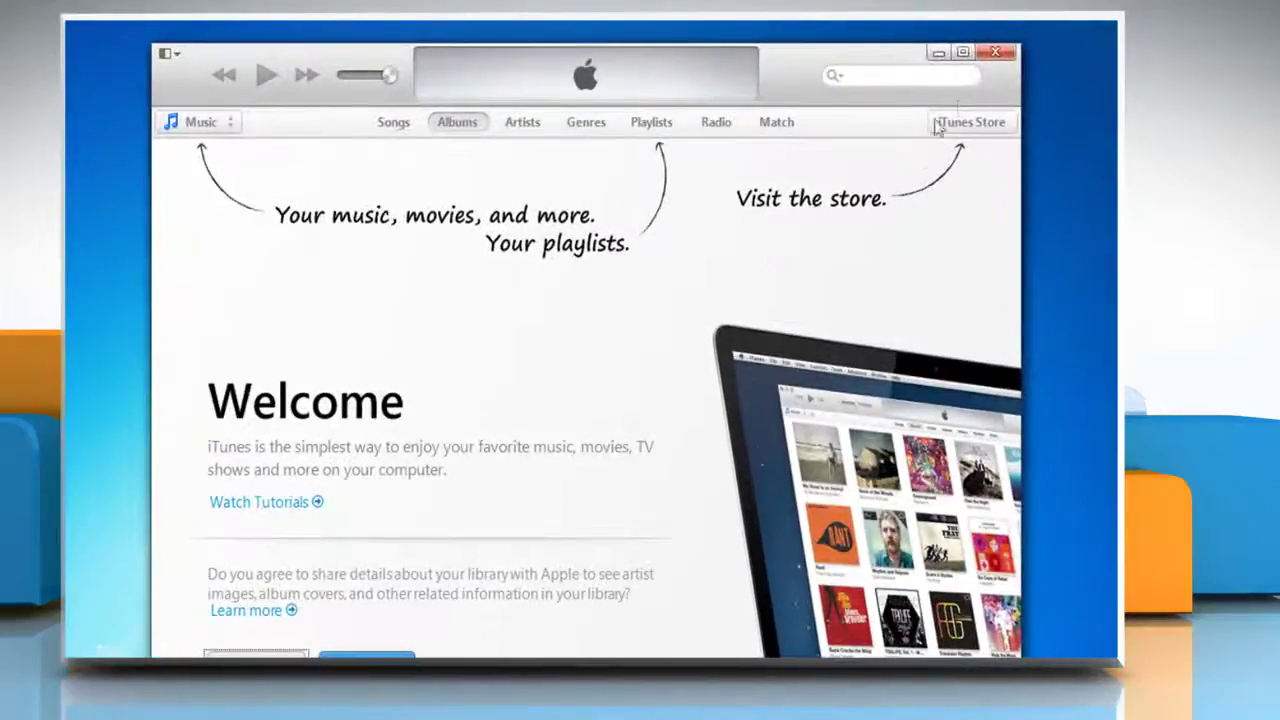
{"action": "left_click", "coordinate": [998, 60]}
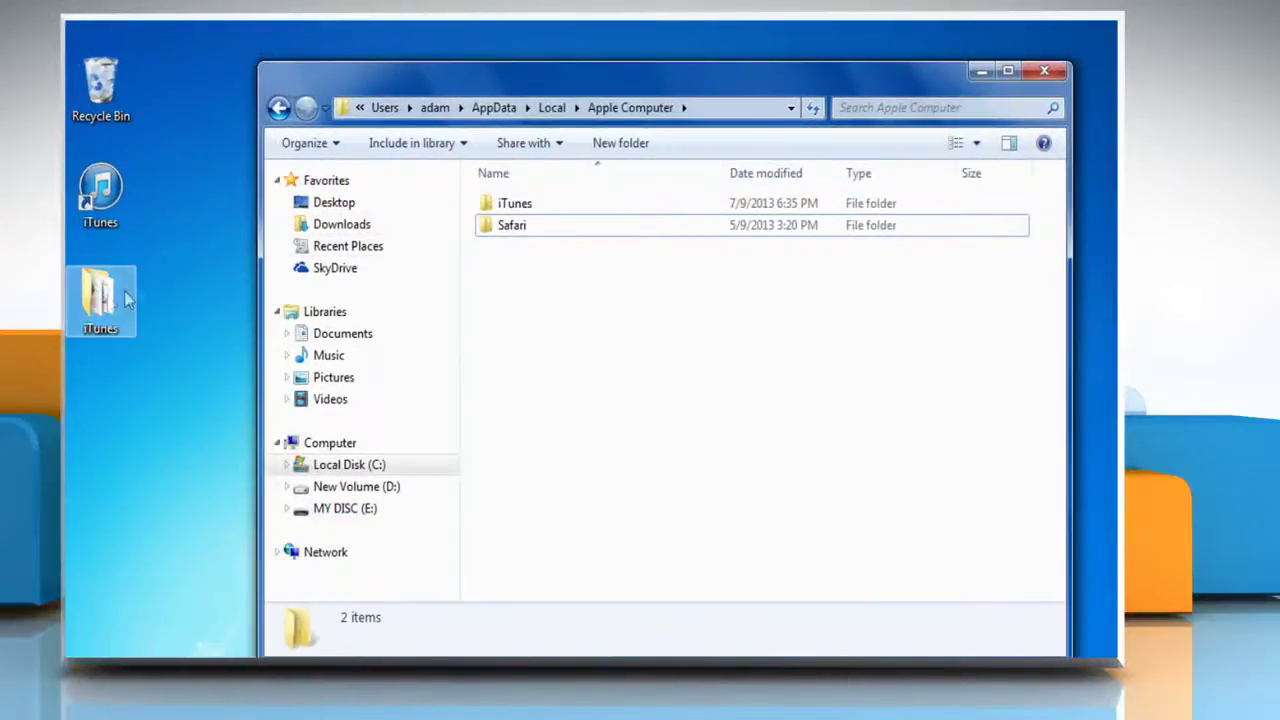
Move the desktop iTunes folder back into the local Apple Computer folder, merging it with the existing one, and close the window.
{"action": "left_click_drag", "start_coordinate": [100, 294], "coordinate": [473, 273]}
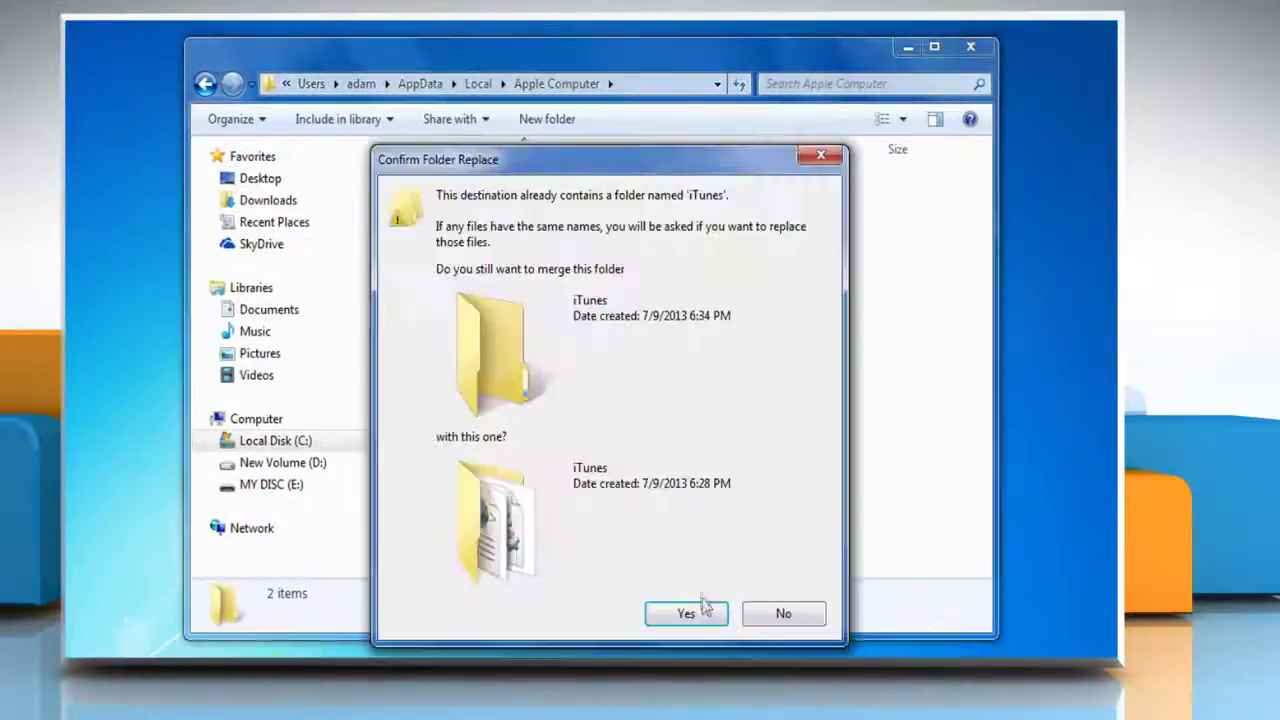
{"action": "left_click", "coordinate": [688, 610]}
{"action": "left_click", "coordinate": [492, 313]}
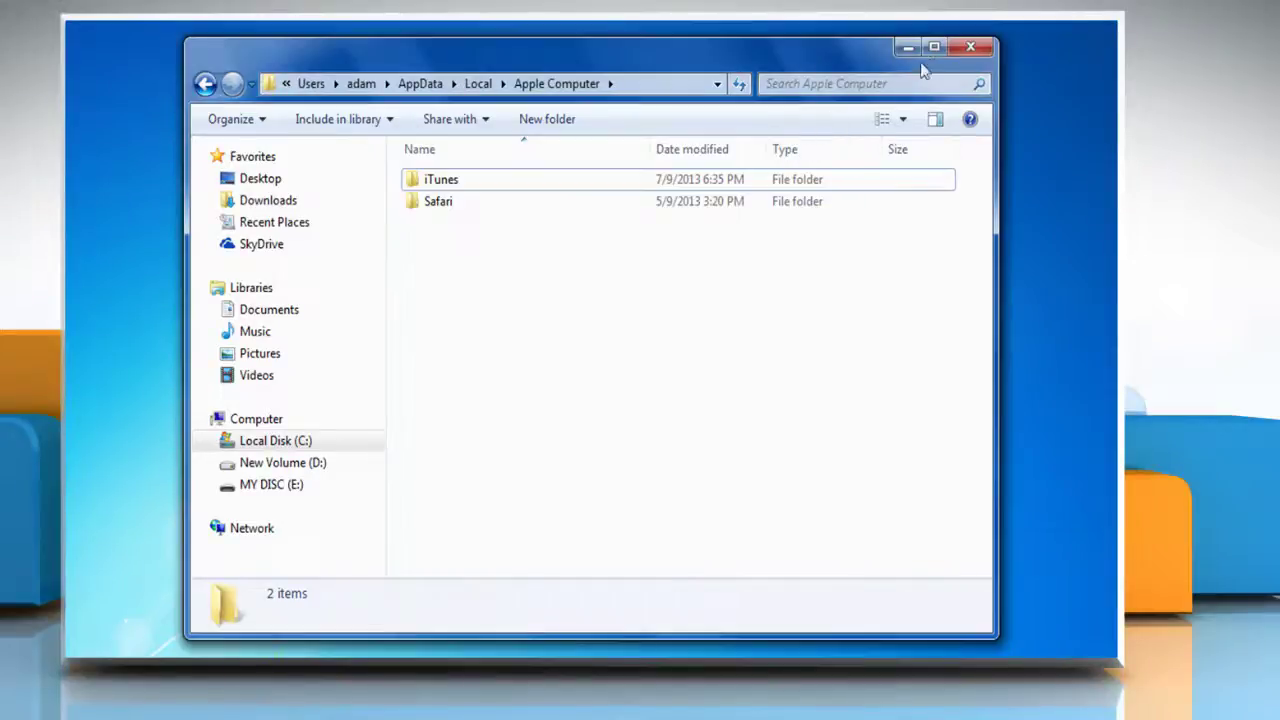
{"action": "left_click", "coordinate": [970, 46]}
Open the AppData\Roaming\Apple Computer folder in the user's profile on drive C:.
{"action": "right_click", "coordinate": [99, 84]}
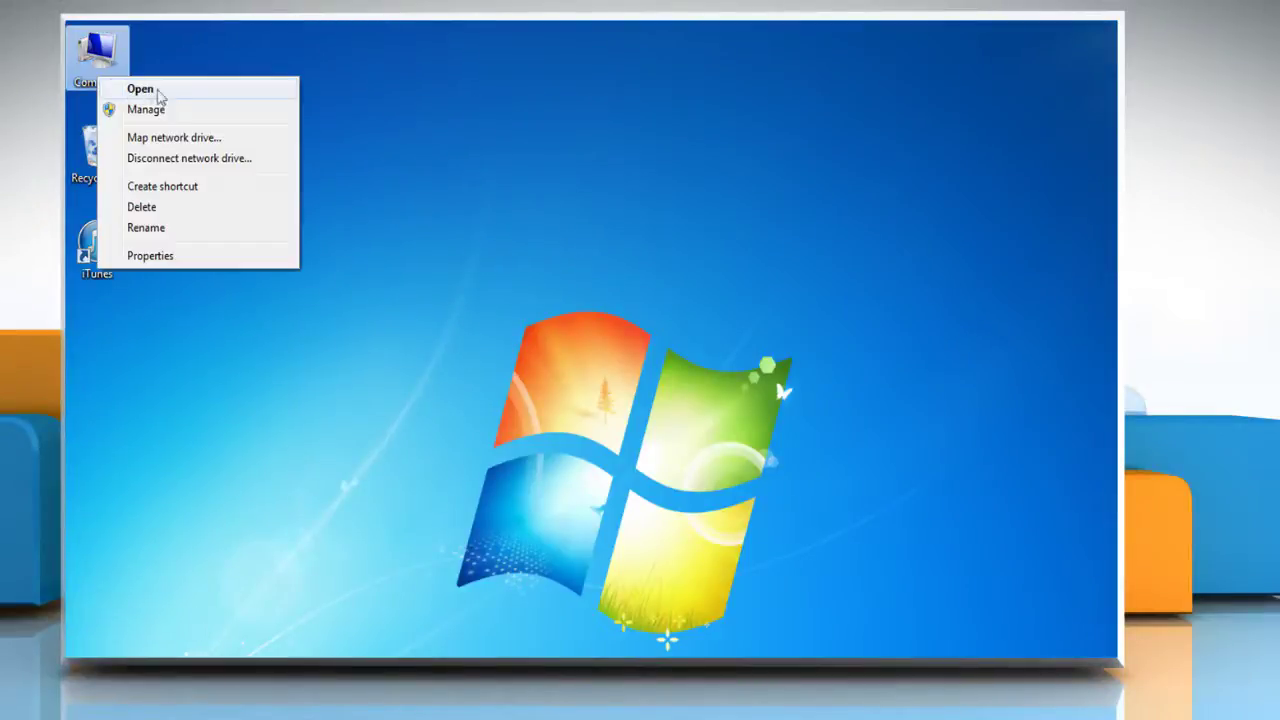
{"action": "left_click", "coordinate": [158, 90]}
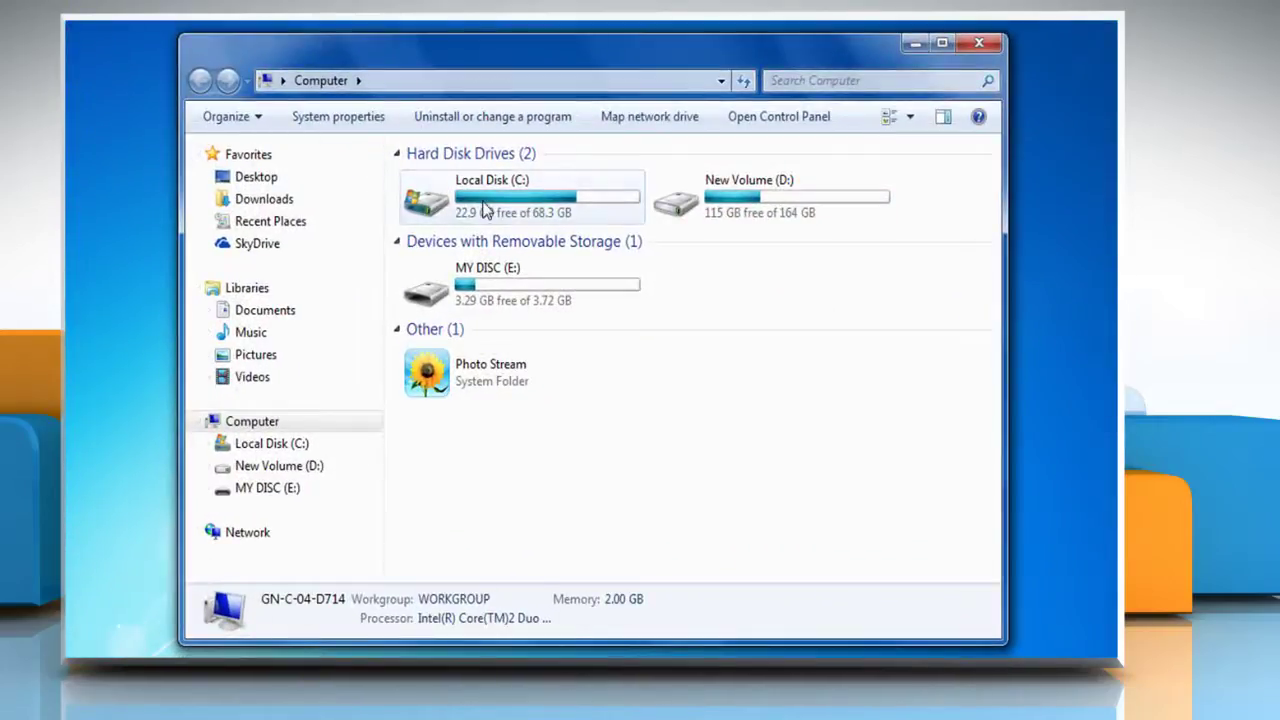
{"action": "double_click", "coordinate": [485, 208]}
{"action": "double_click", "coordinate": [469, 267]}
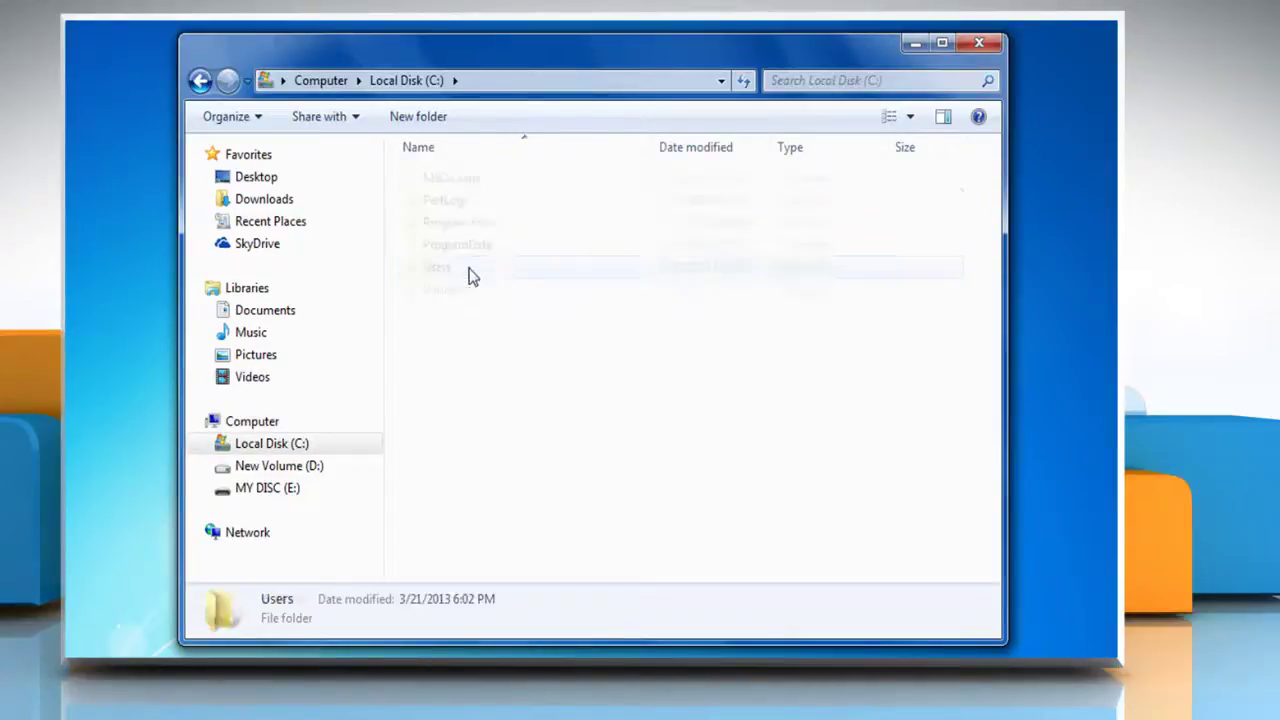
{"action": "double_click", "coordinate": [470, 180]}
{"action": "double_click", "coordinate": [470, 202]}
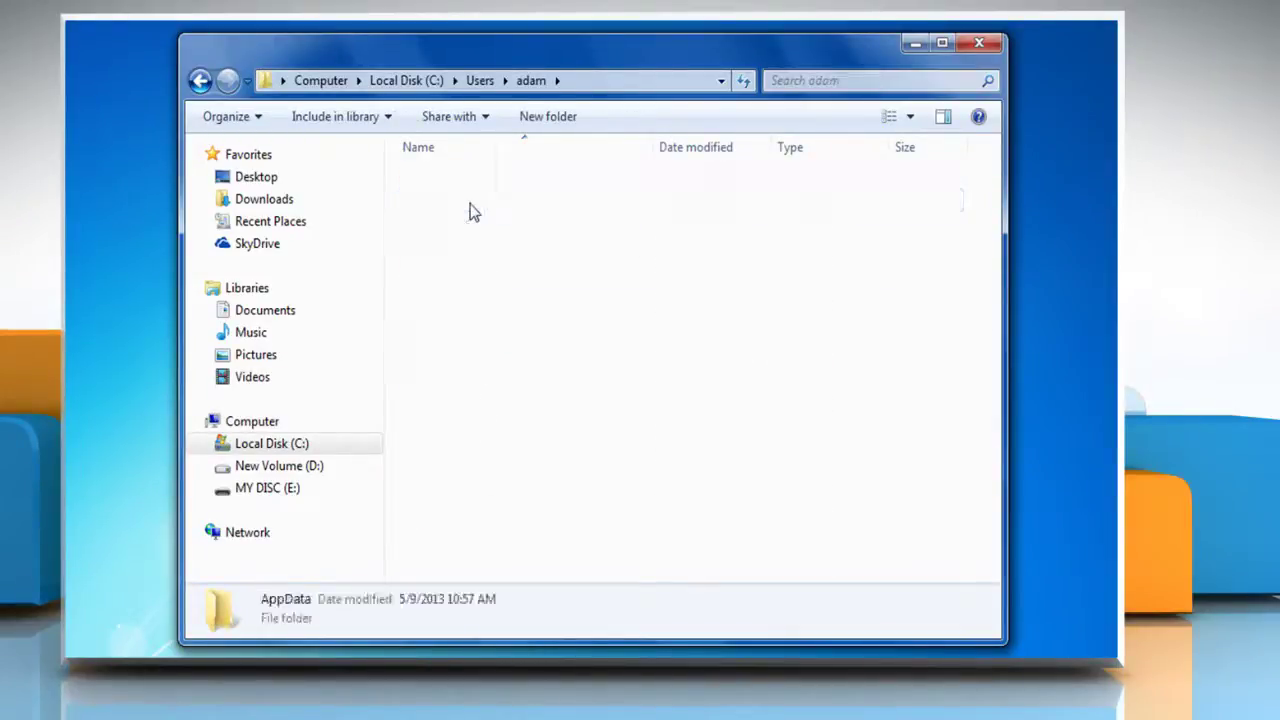
{"action": "double_click", "coordinate": [471, 222]}
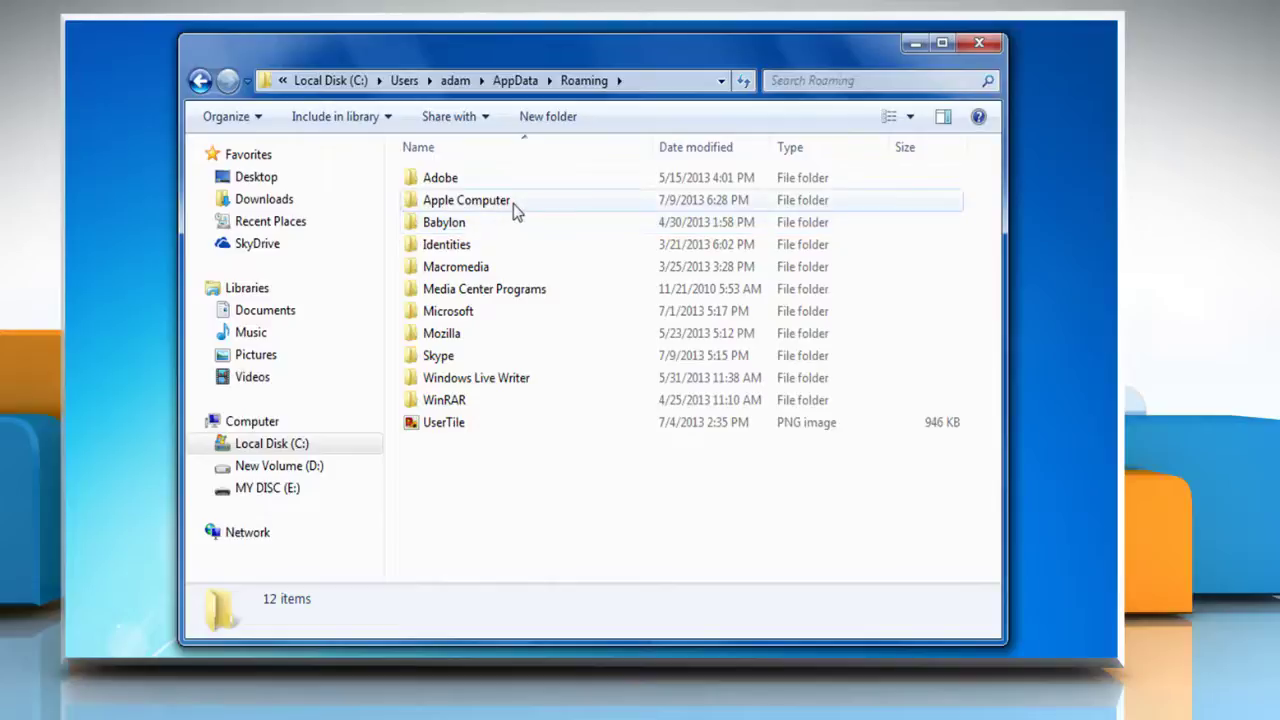
{"action": "double_click", "coordinate": [516, 203]}
Delete the iTunes folder from the roaming Apple Computer folder and close the window.
{"action": "left_click", "coordinate": [460, 181]}
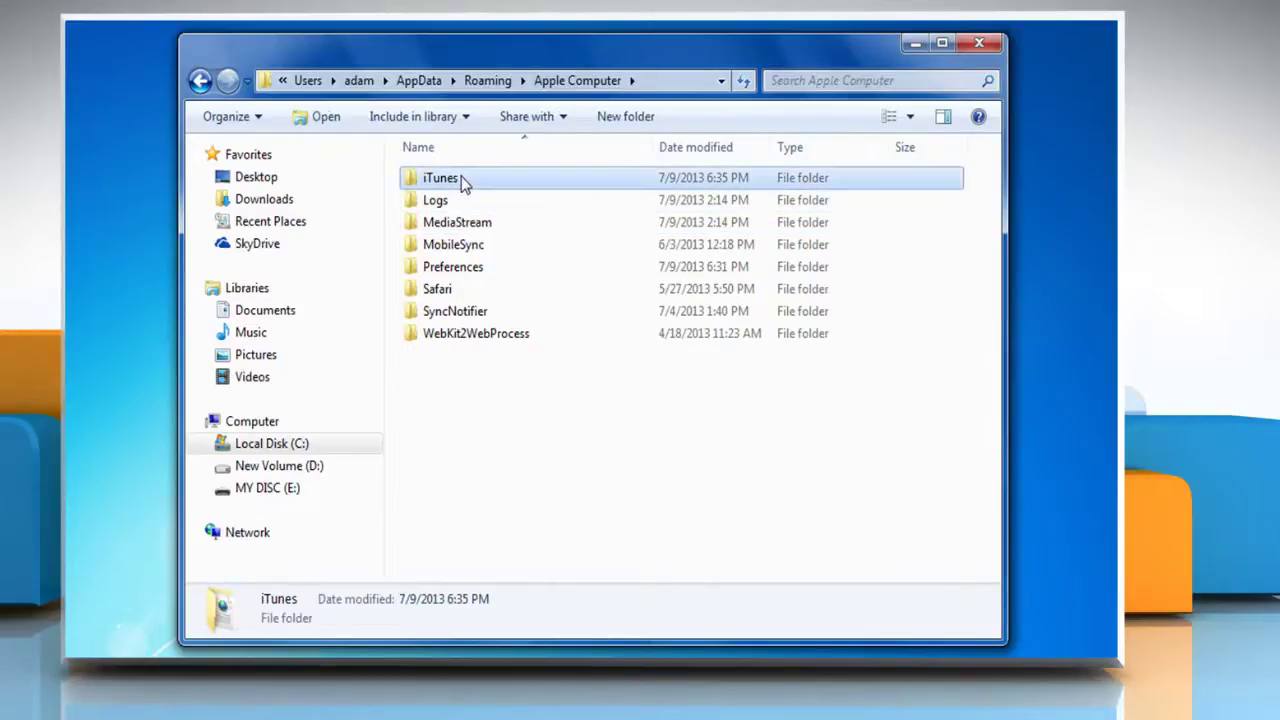
{"action": "right_click", "coordinate": [462, 184]}
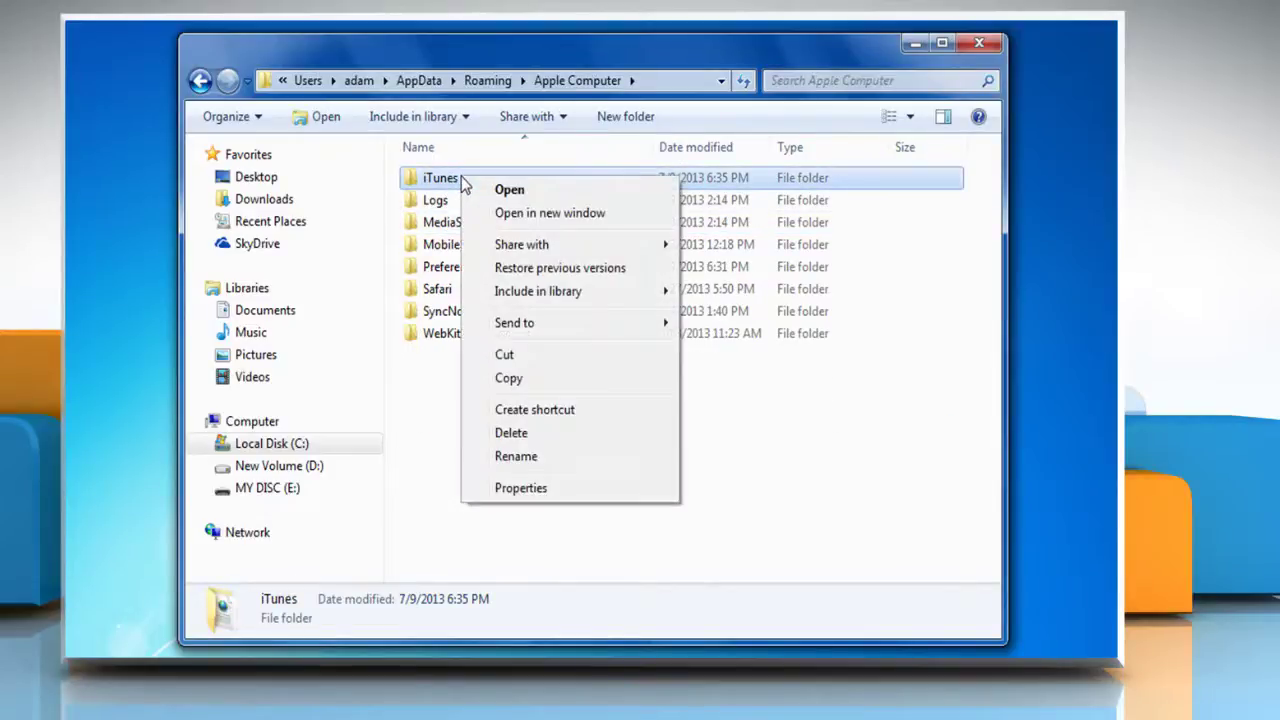
{"action": "left_click", "coordinate": [529, 437]}
{"action": "left_click", "coordinate": [766, 494]}
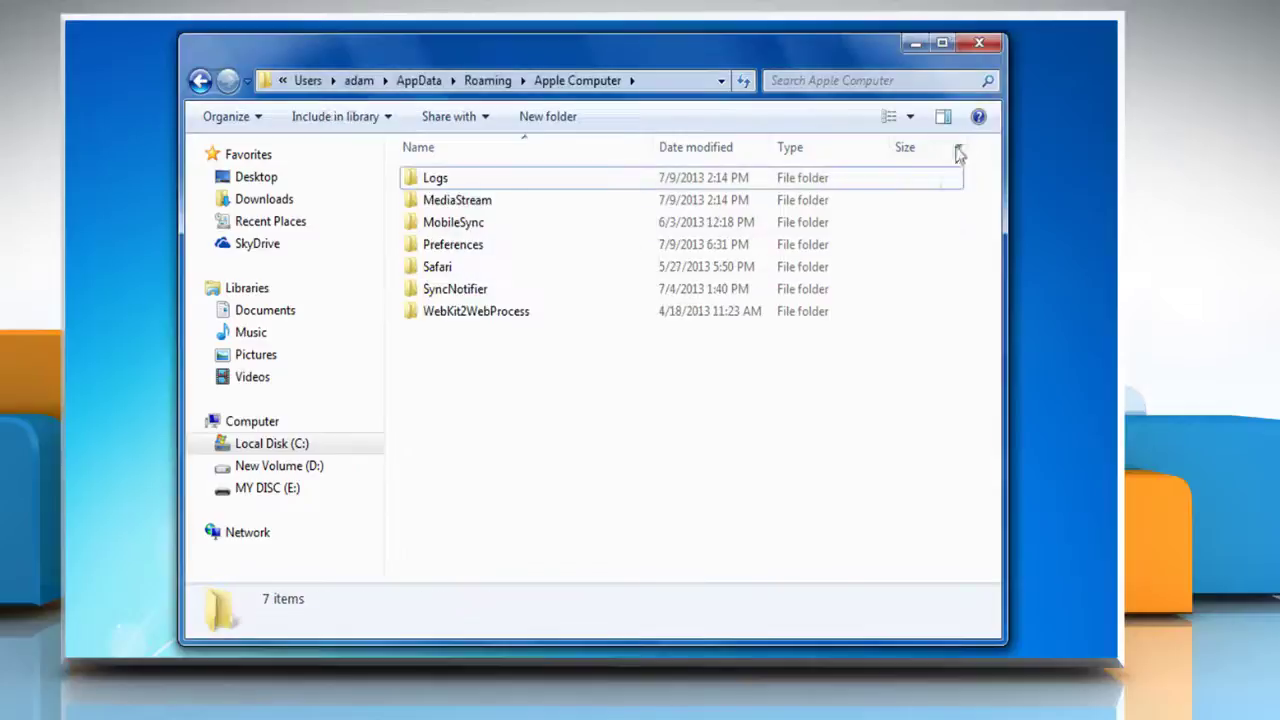
{"action": "left_click", "coordinate": [990, 46]}
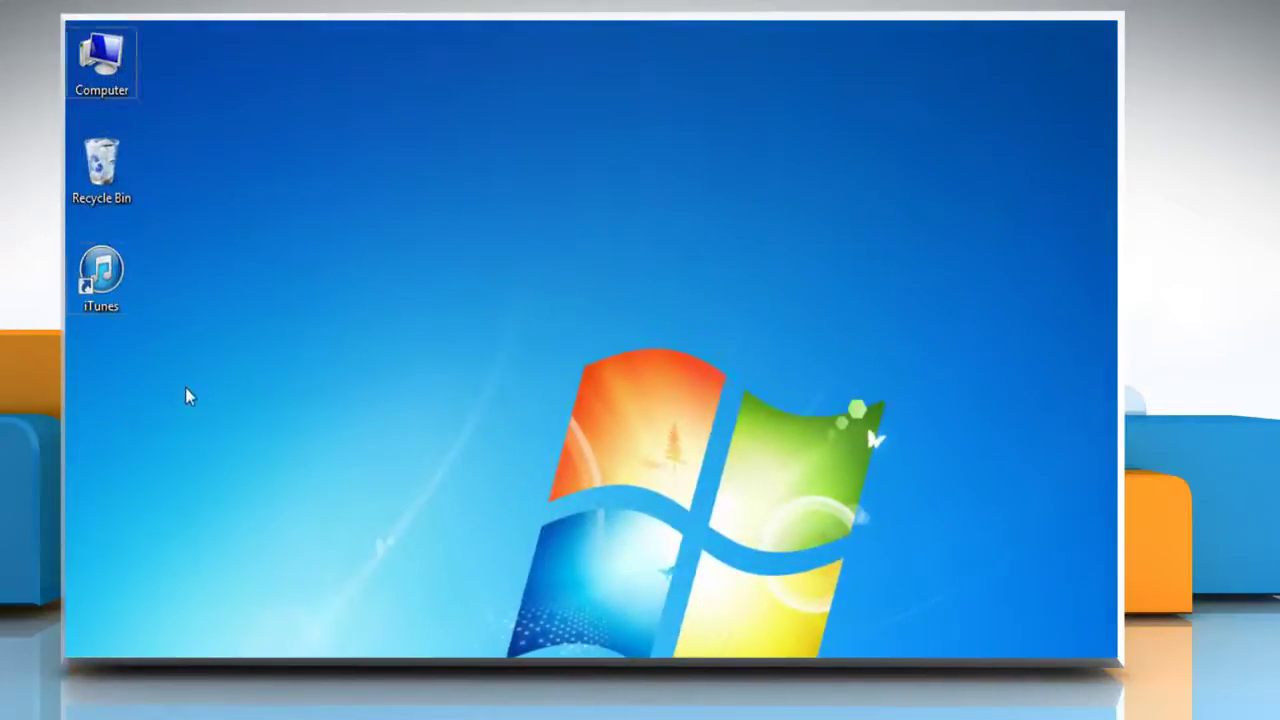
Launch iTunes with the library chooser, create a new library folder named My New Music in the Music library, and close iTunes.
{"action": "right_click", "coordinate": [102, 286]}
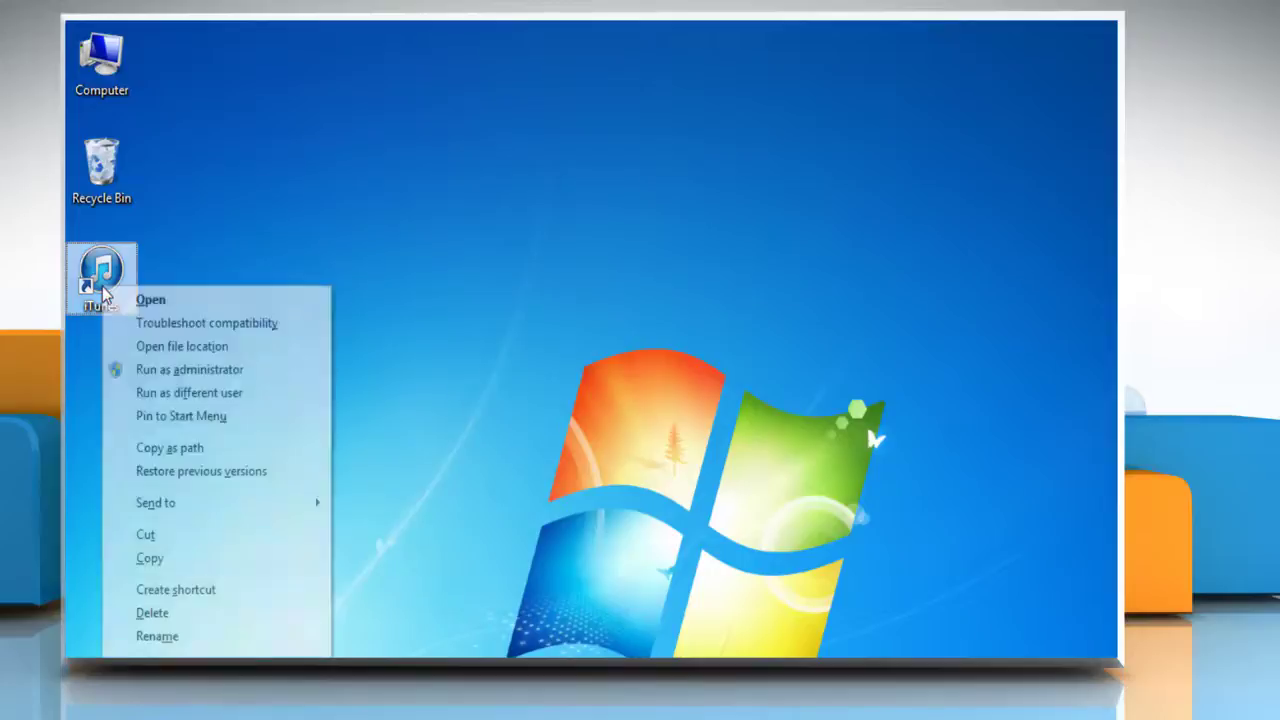
{"action": "left_click", "coordinate": [152, 301]}
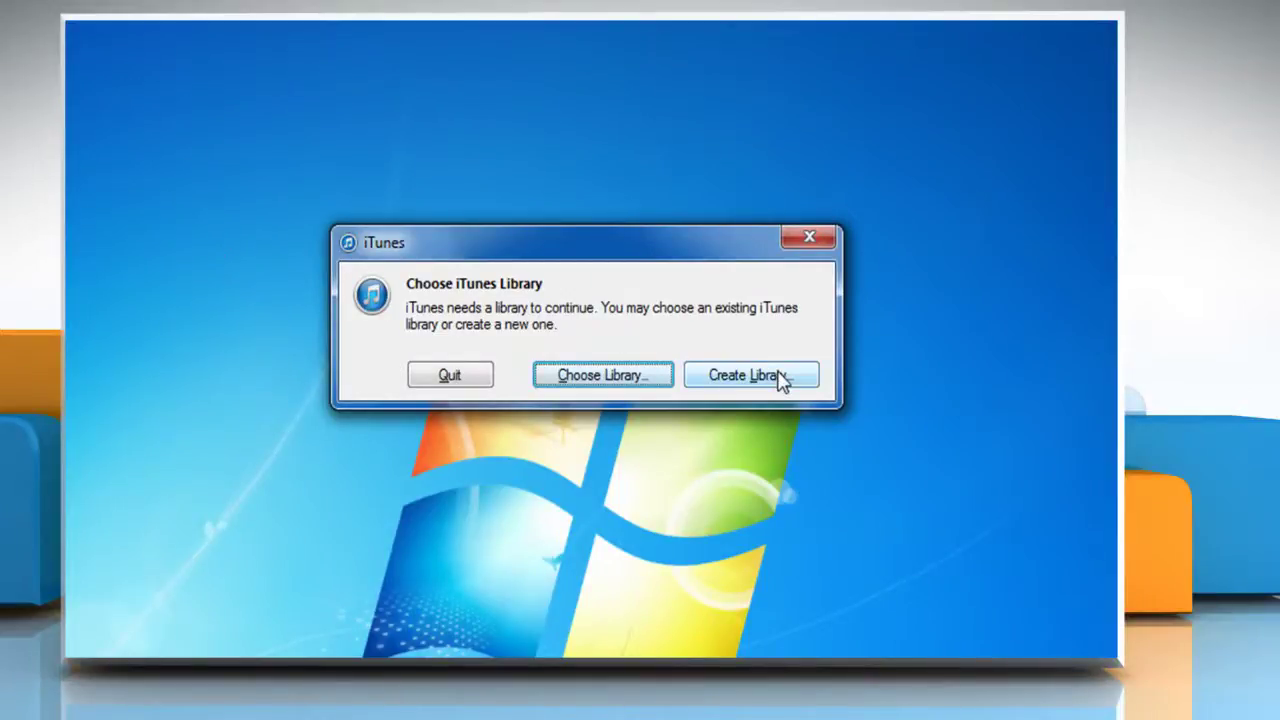
{"action": "left_click", "coordinate": [781, 380]}
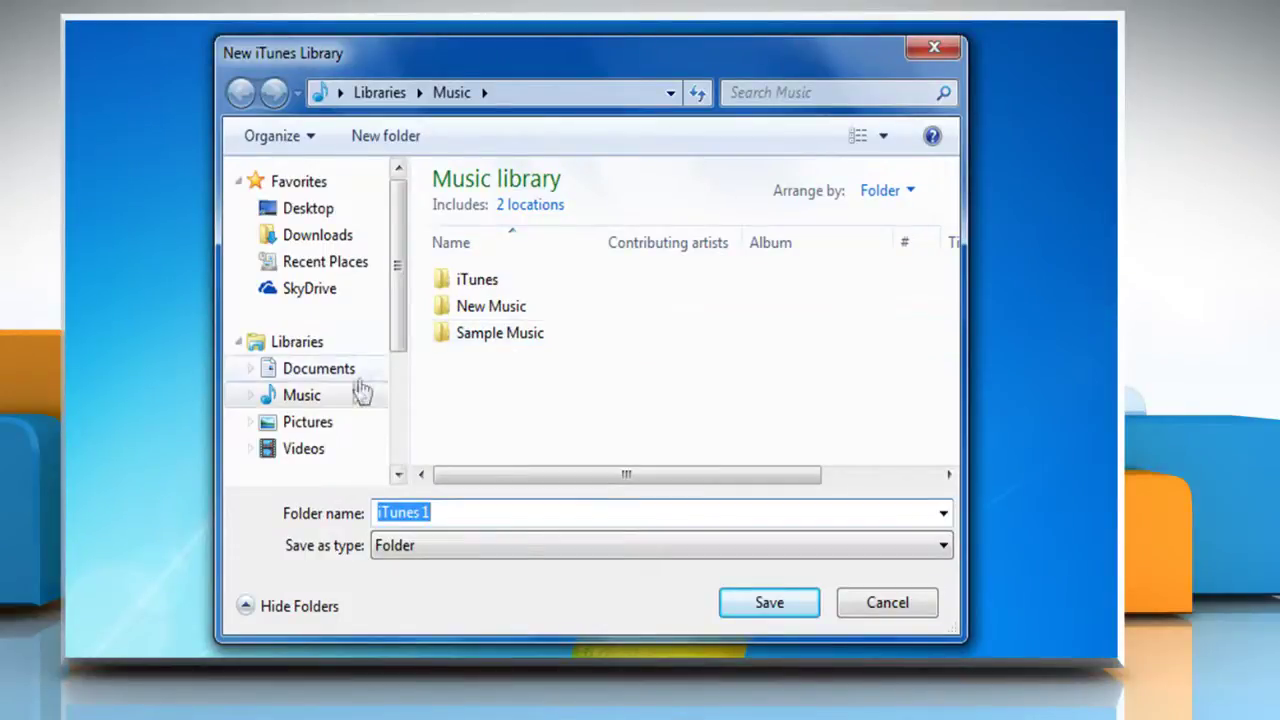
{"action": "left_click", "coordinate": [330, 396]}
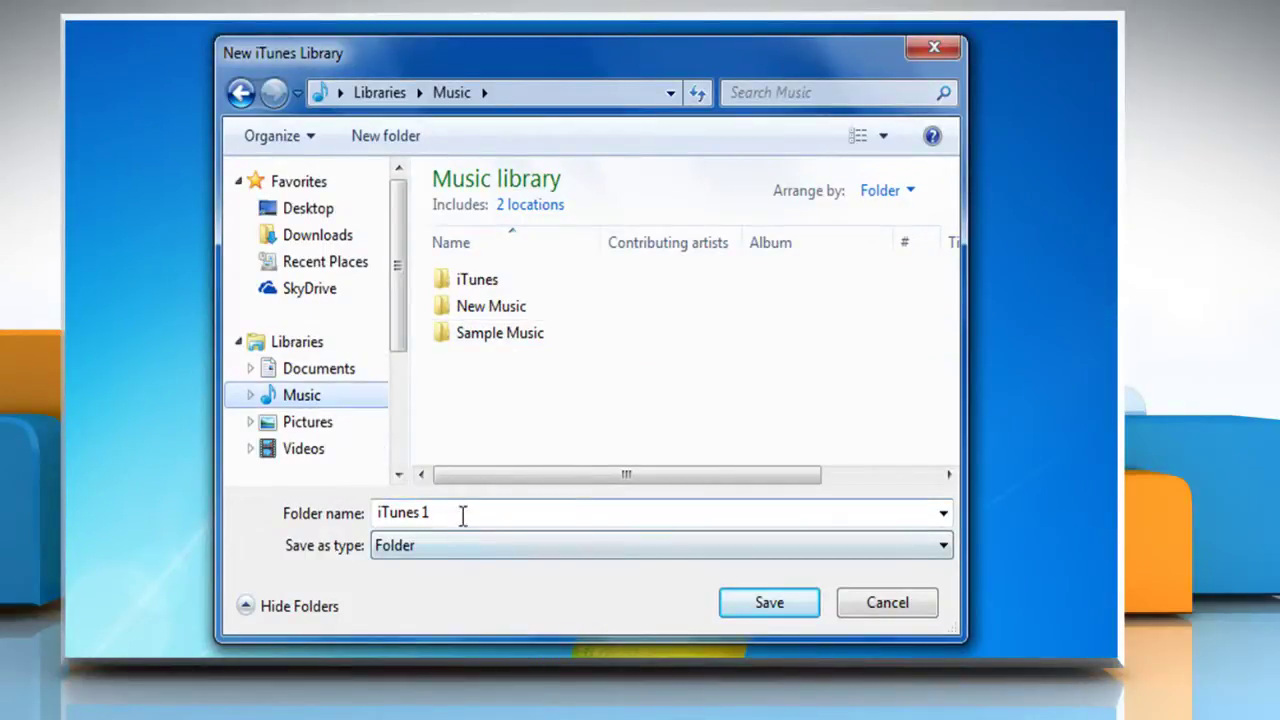
{"action": "left_click", "coordinate": [463, 514]}
{"action": "type", "text": "My New Music"}
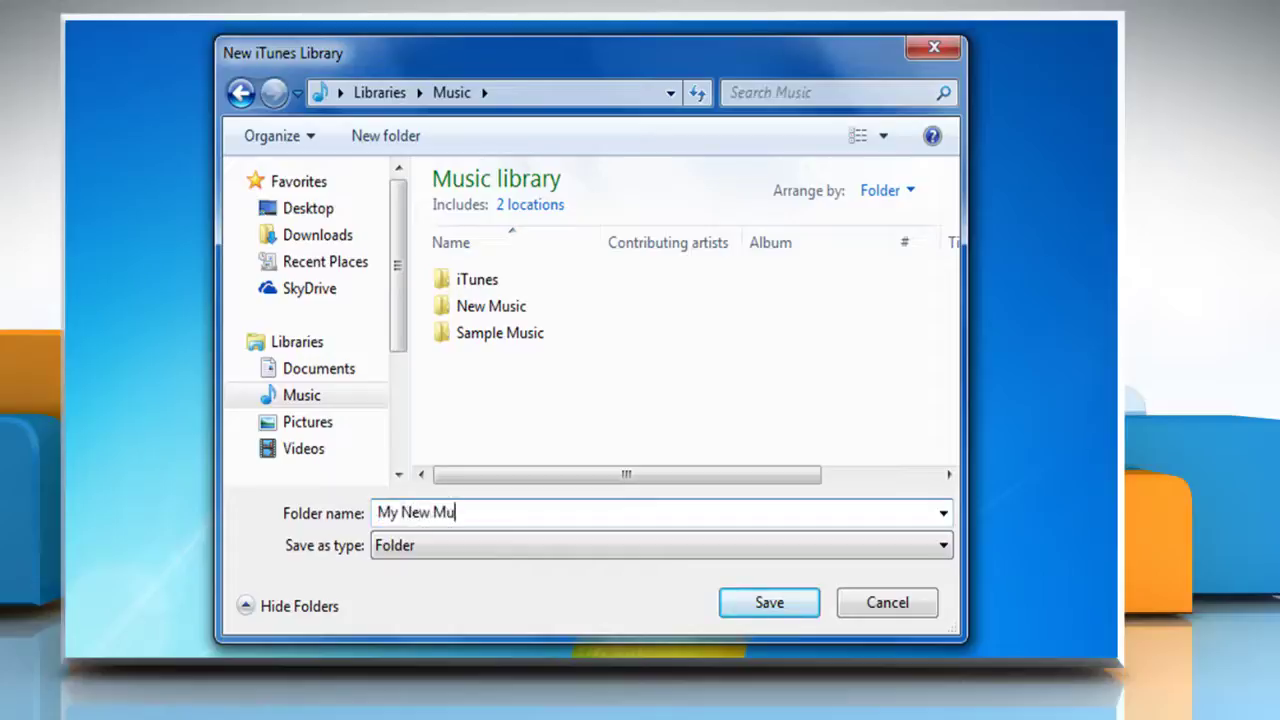
{"action": "left_click", "coordinate": [769, 603]}
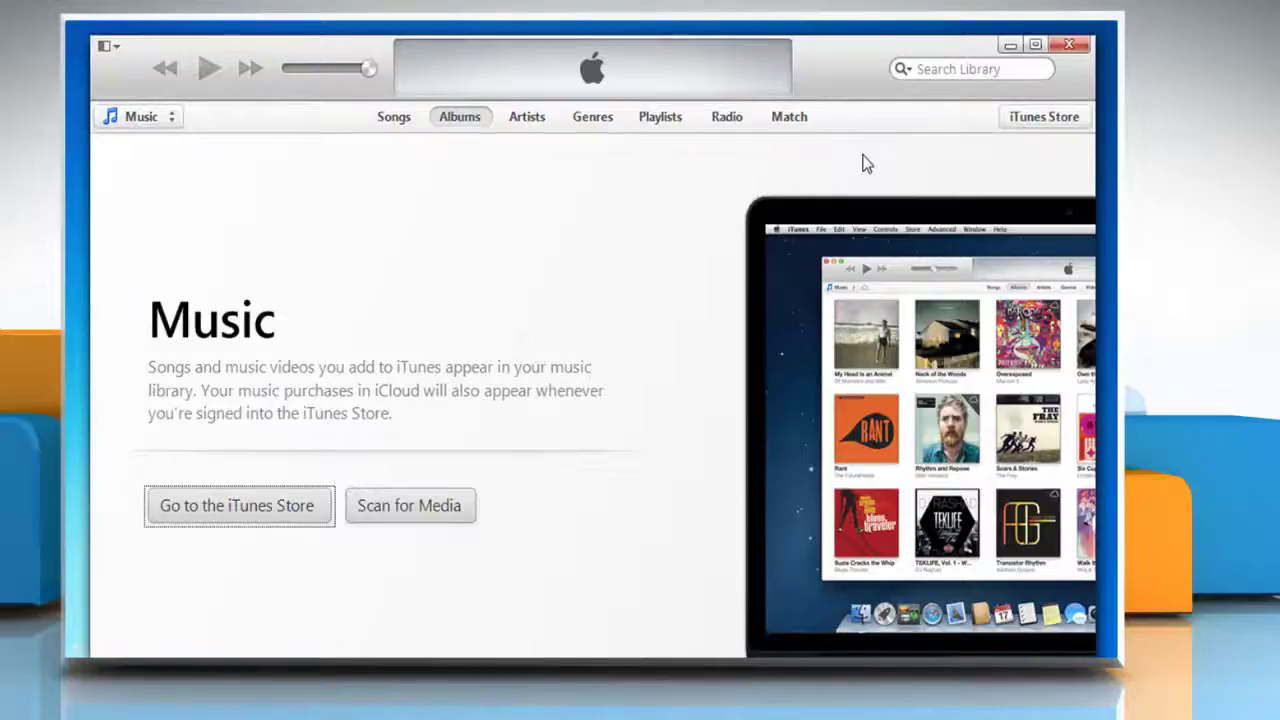
{"action": "left_click", "coordinate": [1069, 44]}
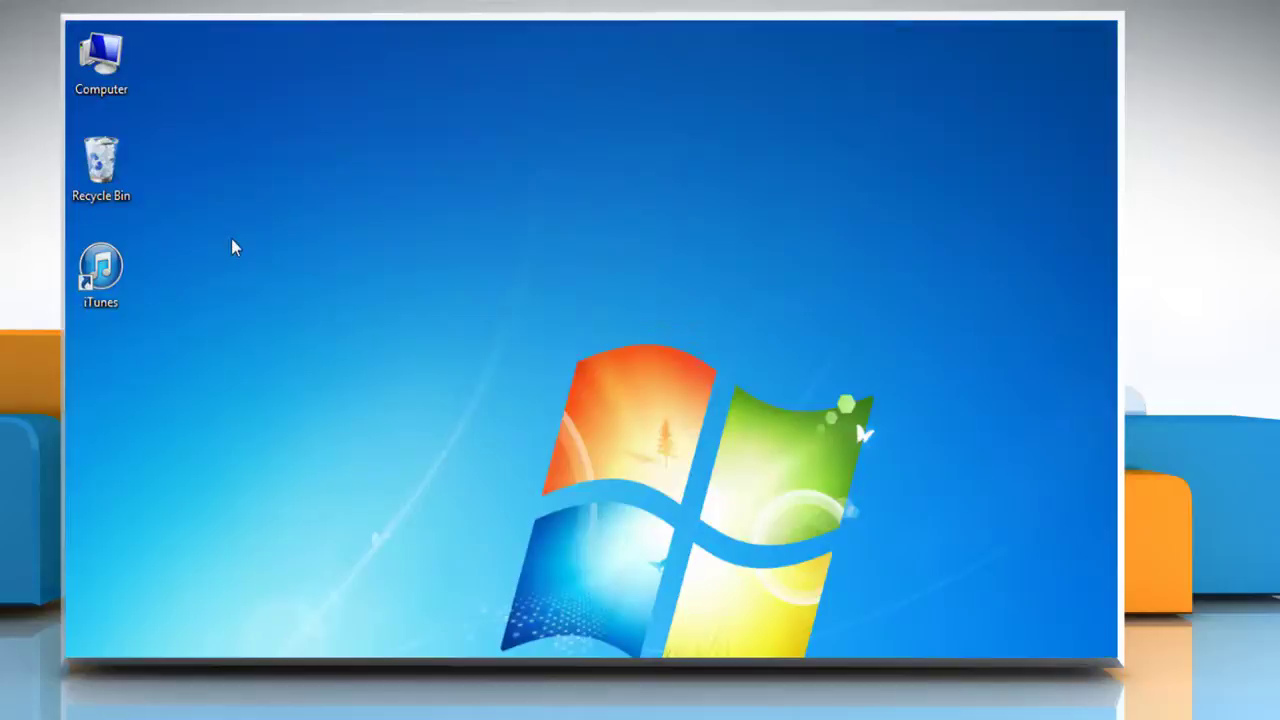
Relaunch iTunes with the library chooser and opt to choose an existing library.
{"action": "left_click", "coordinate": [105, 280]}
{"action": "right_click", "coordinate": [105, 280]}
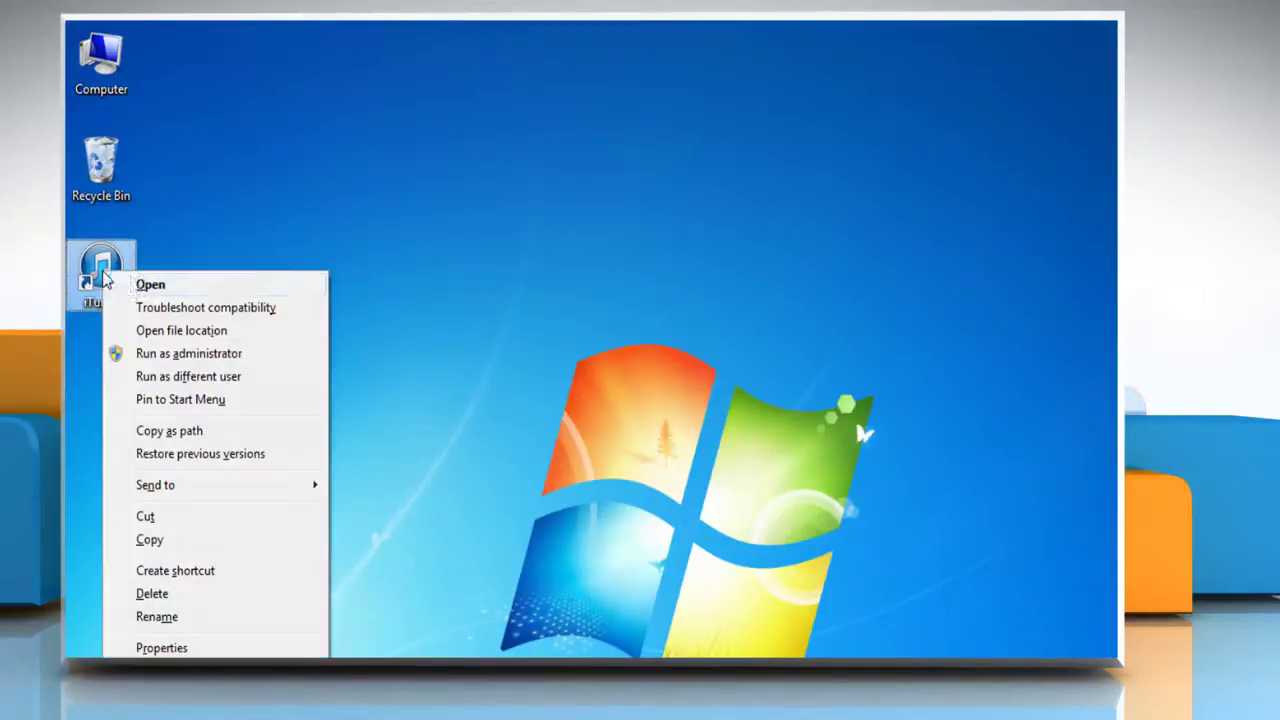
{"action": "left_click", "coordinate": [163, 289], "text": "shift"}
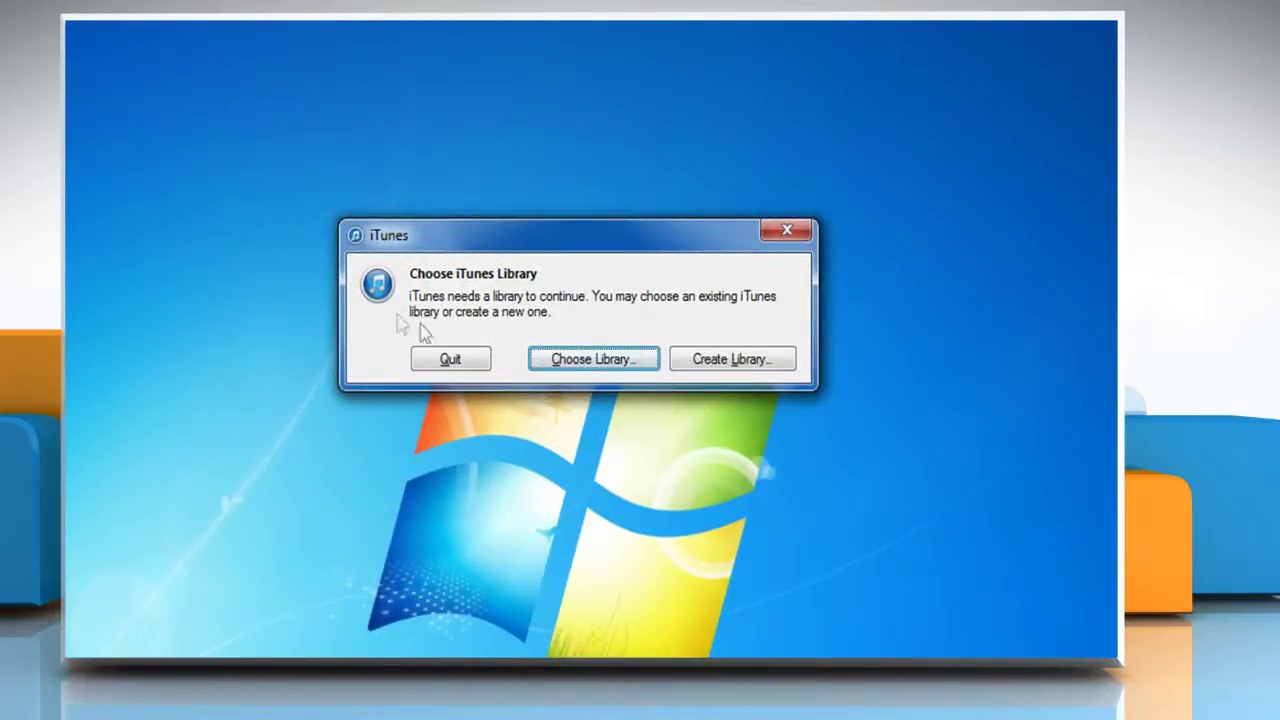
{"action": "left_click", "coordinate": [587, 366]}
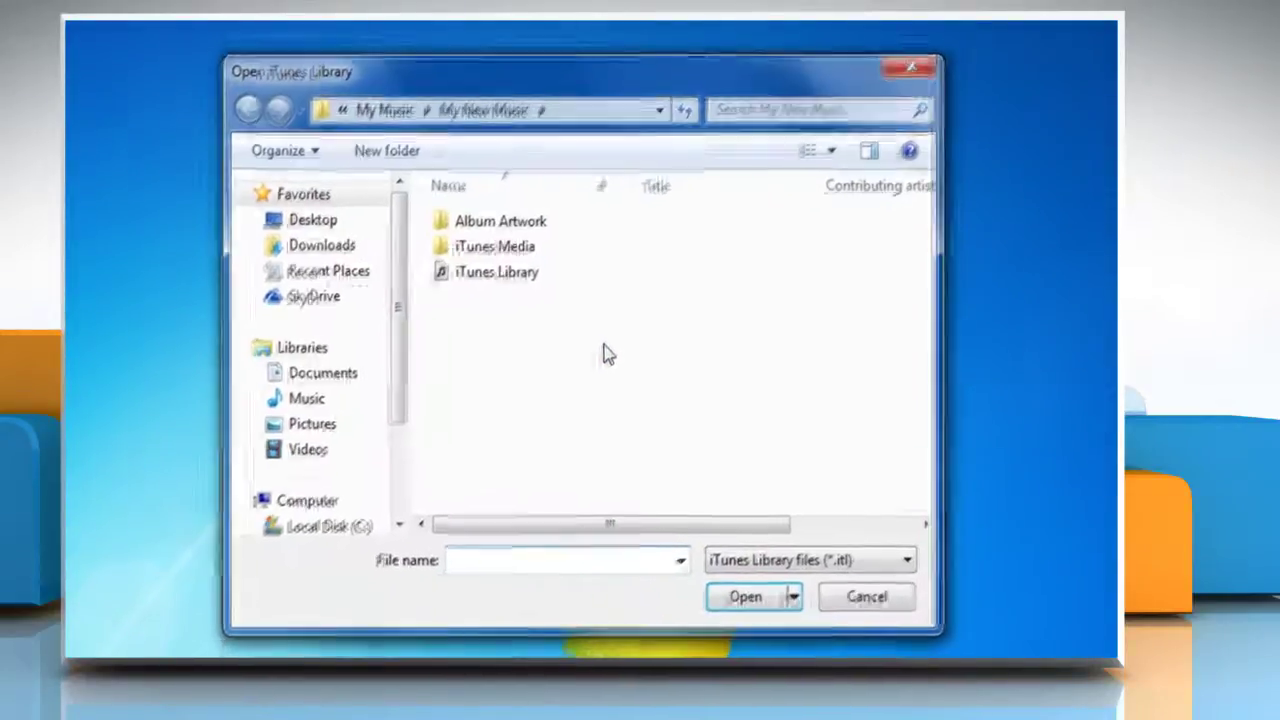
Load the iTunes Library file from the My Music\iTunes folder in the user's profile on drive C:, and close iTunes.
{"action": "left_click", "coordinate": [366, 521]}
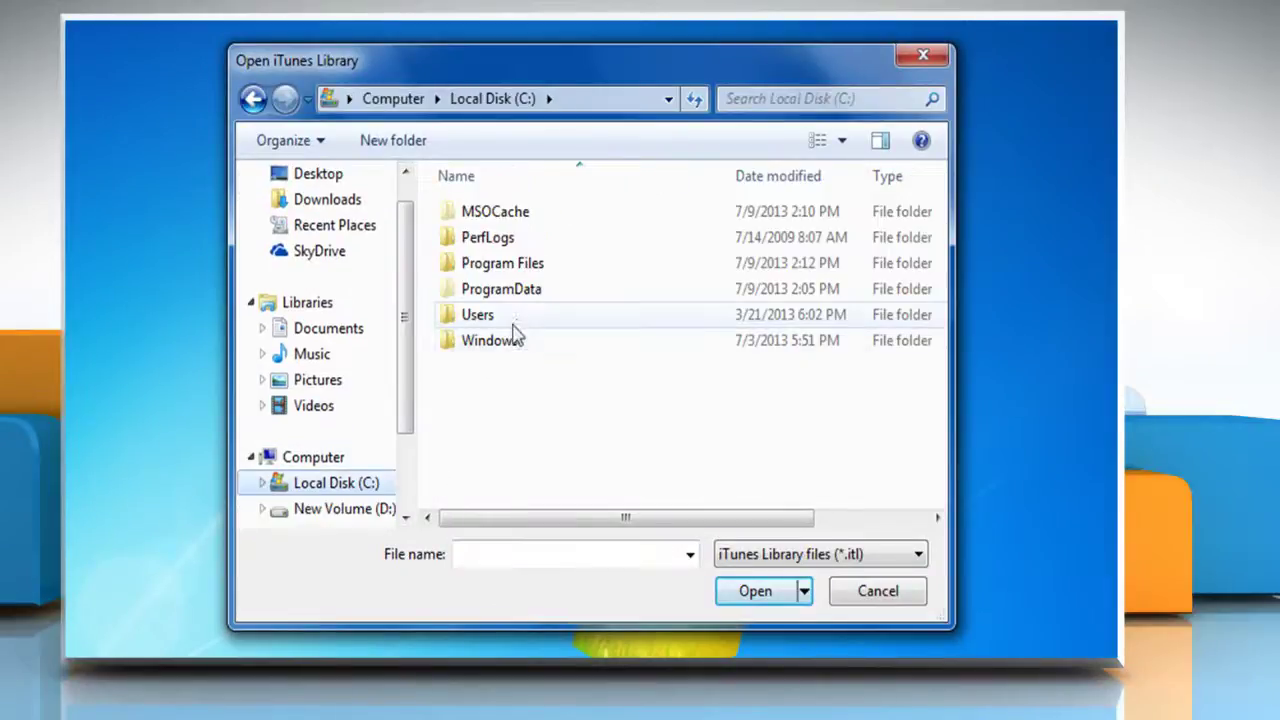
{"action": "double_click", "coordinate": [514, 316]}
{"action": "double_click", "coordinate": [508, 211]}
{"action": "double_click", "coordinate": [524, 420]}
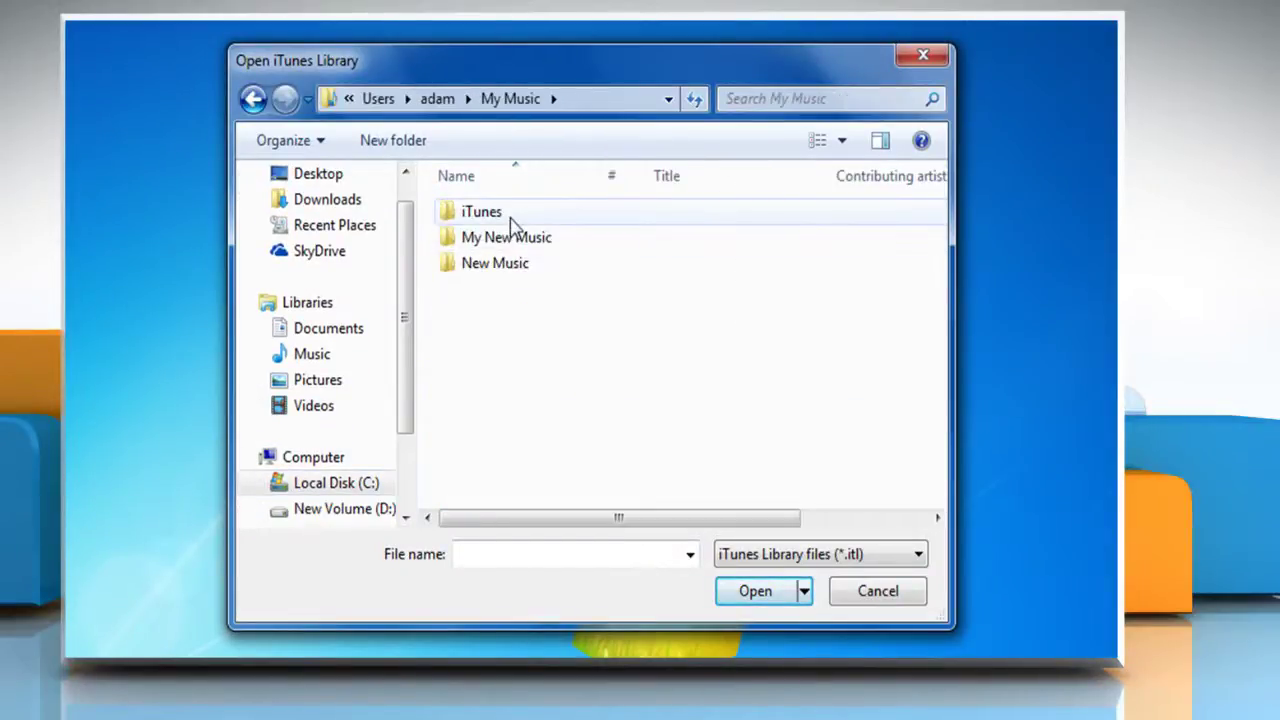
{"action": "double_click", "coordinate": [514, 218]}
{"action": "left_click", "coordinate": [510, 277]}
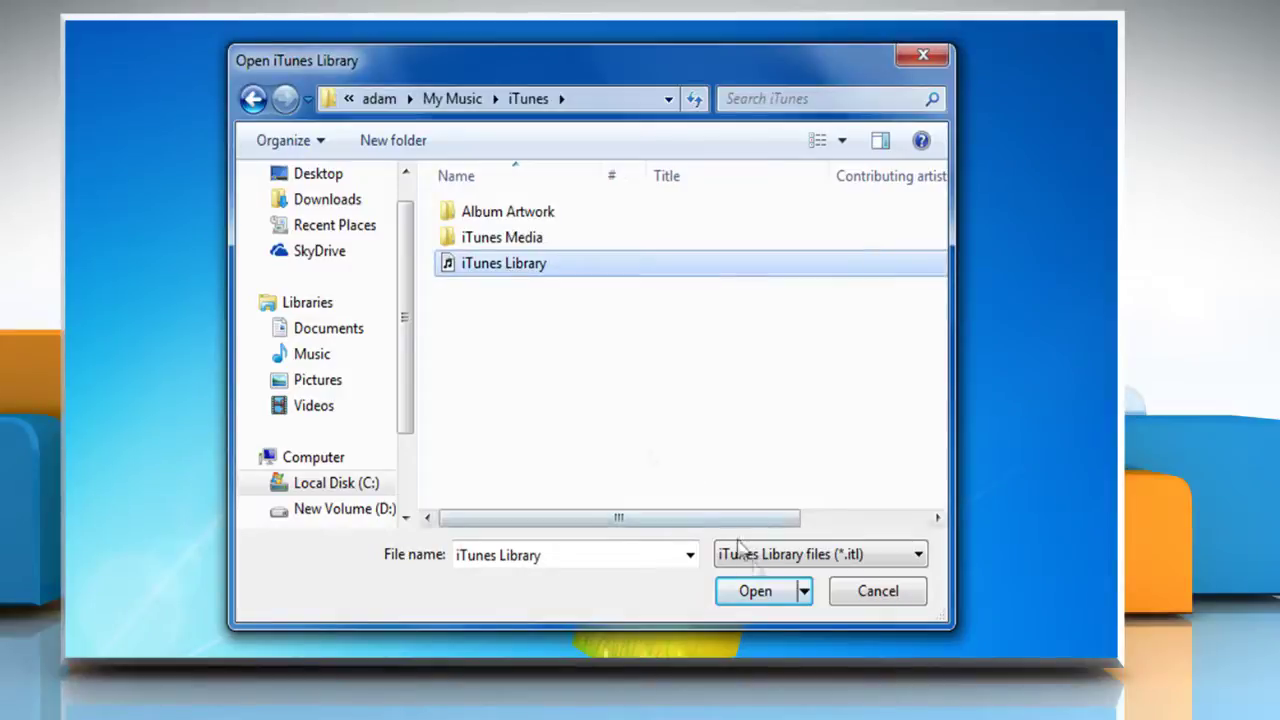
{"action": "left_click", "coordinate": [755, 591]}
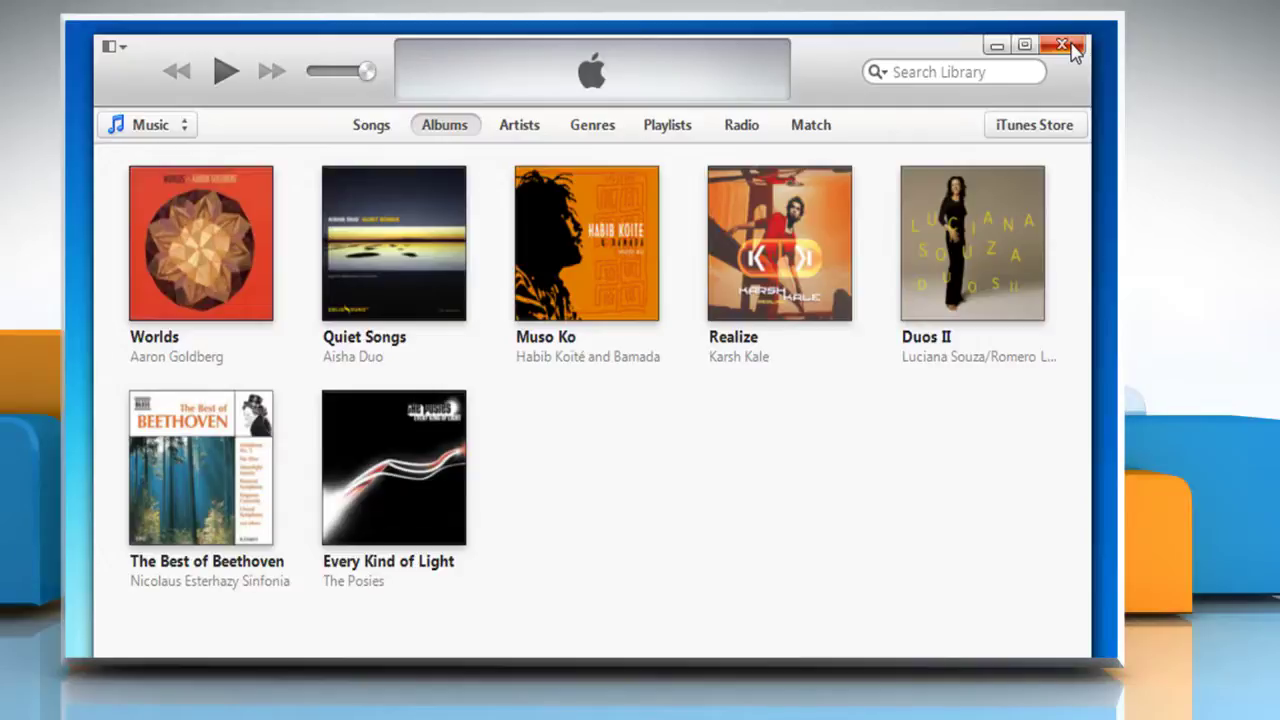
{"action": "left_click", "coordinate": [1073, 53]}
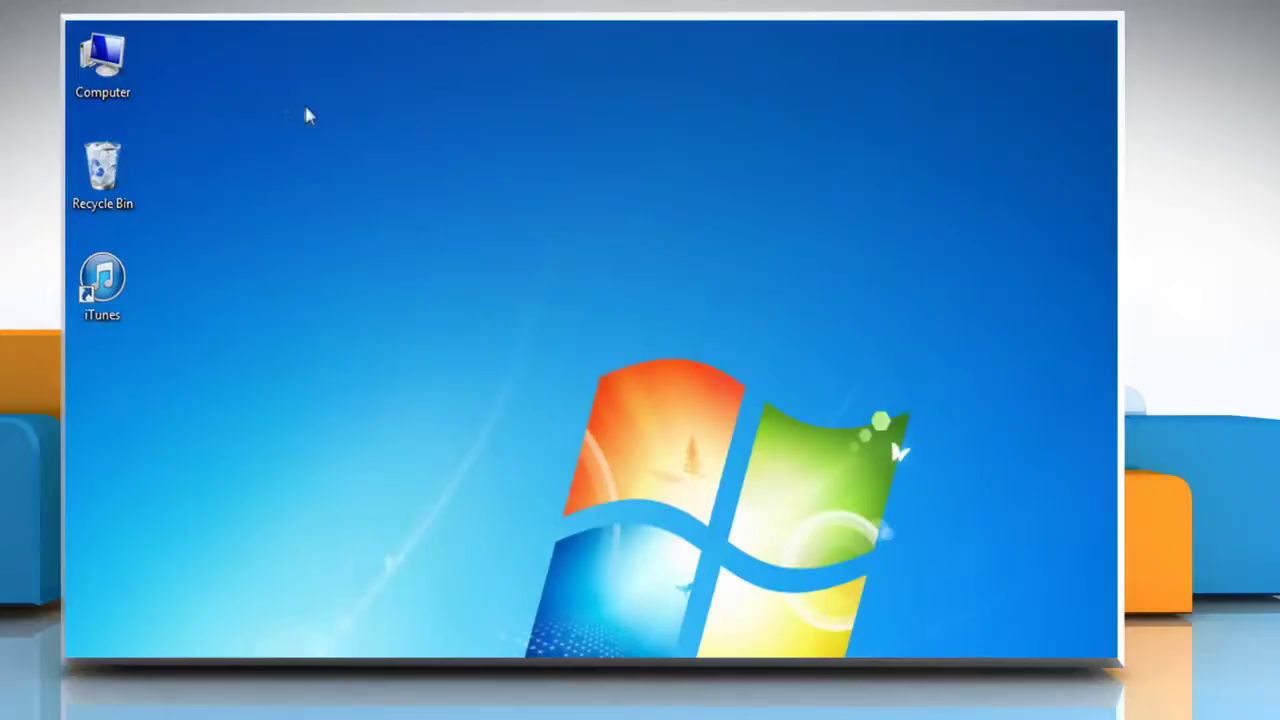
Open the My Music\iTunes folder in the user's profile on drive C: from the desktop Computer icon.
{"action": "right_click", "coordinate": [100, 92]}
{"action": "left_click", "coordinate": [135, 96]}
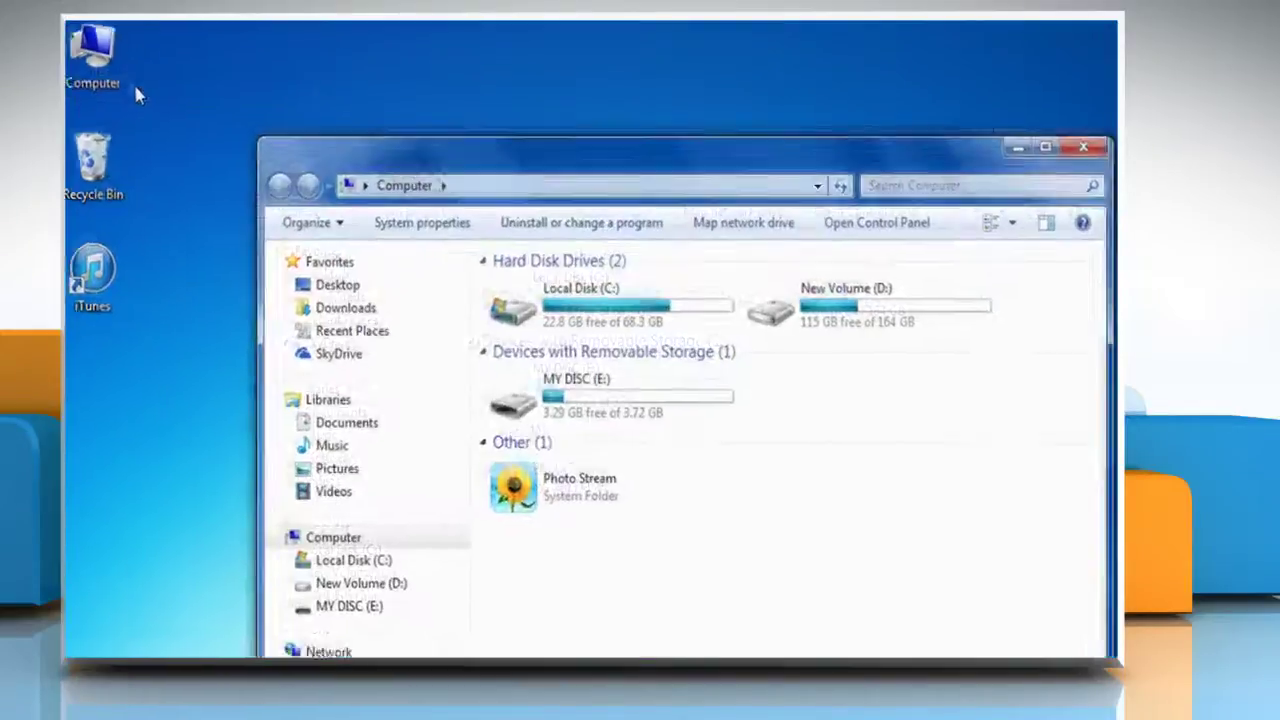
{"action": "double_click", "coordinate": [500, 200]}
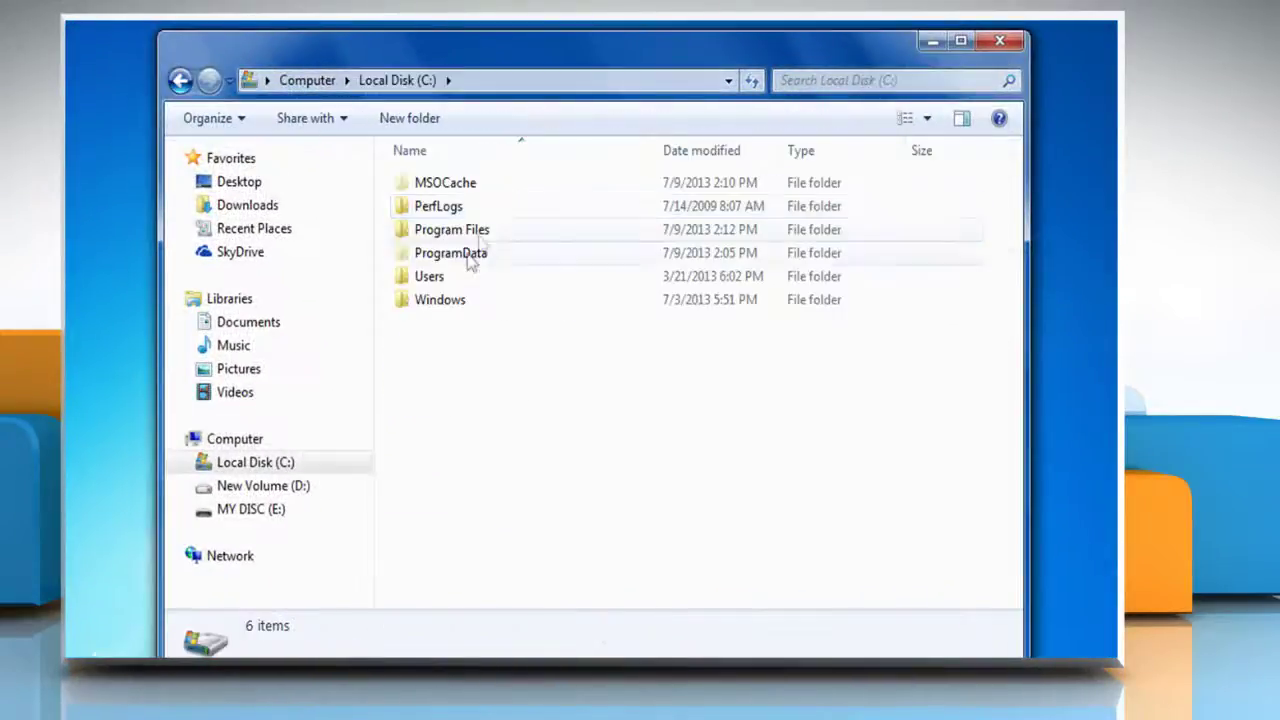
{"action": "double_click", "coordinate": [457, 277]}
{"action": "double_click", "coordinate": [460, 188]}
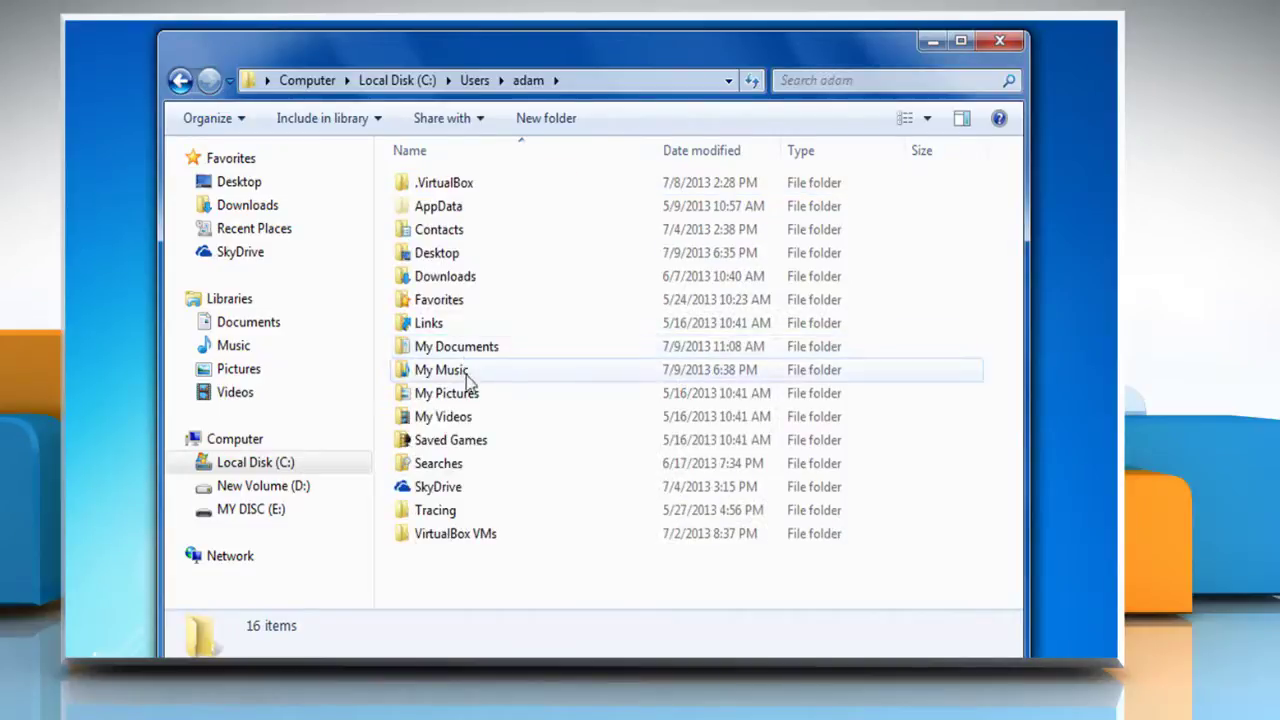
{"action": "double_click", "coordinate": [466, 370]}
{"action": "double_click", "coordinate": [500, 188]}
Move the iTunes Library file out of the iTunes folder onto the desktop and relaunch iTunes.
{"action": "left_click_drag", "start_coordinate": [425, 277], "coordinate": [16, 313]}
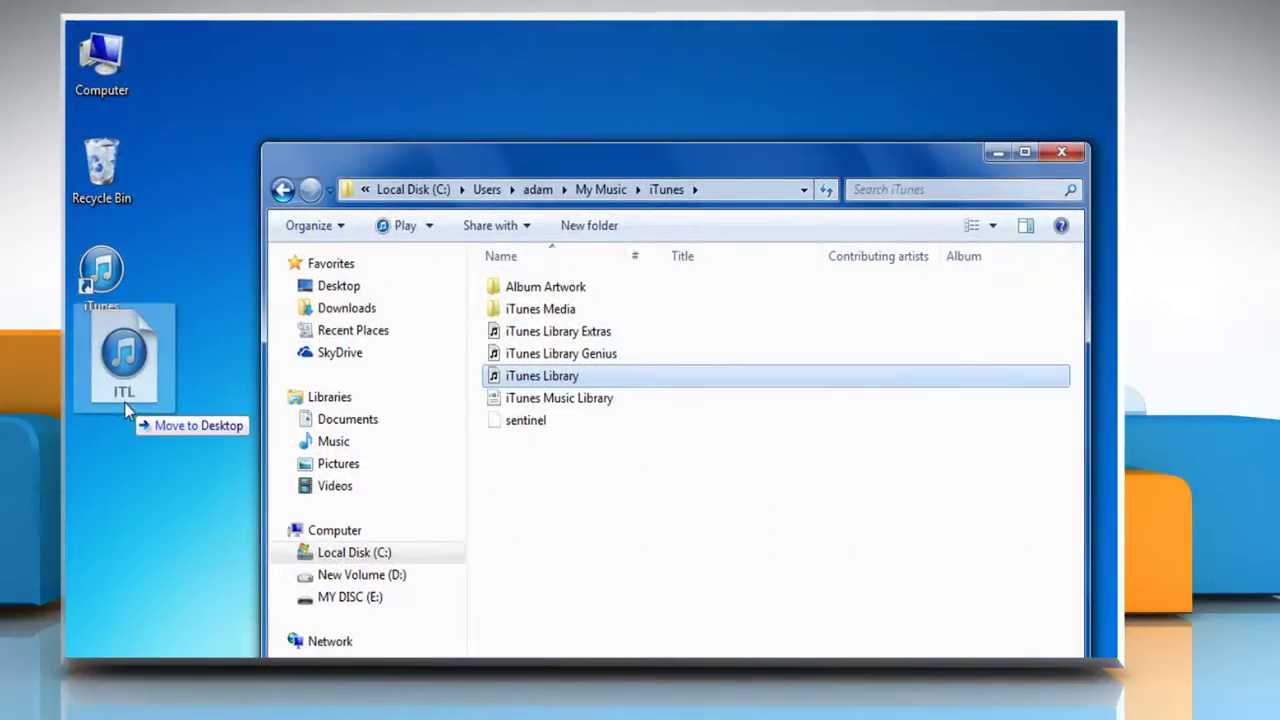
{"action": "left_click_drag", "start_coordinate": [127, 410], "coordinate": [126, 411]}
{"action": "right_click", "coordinate": [102, 285]}
{"action": "left_click", "coordinate": [149, 295]}
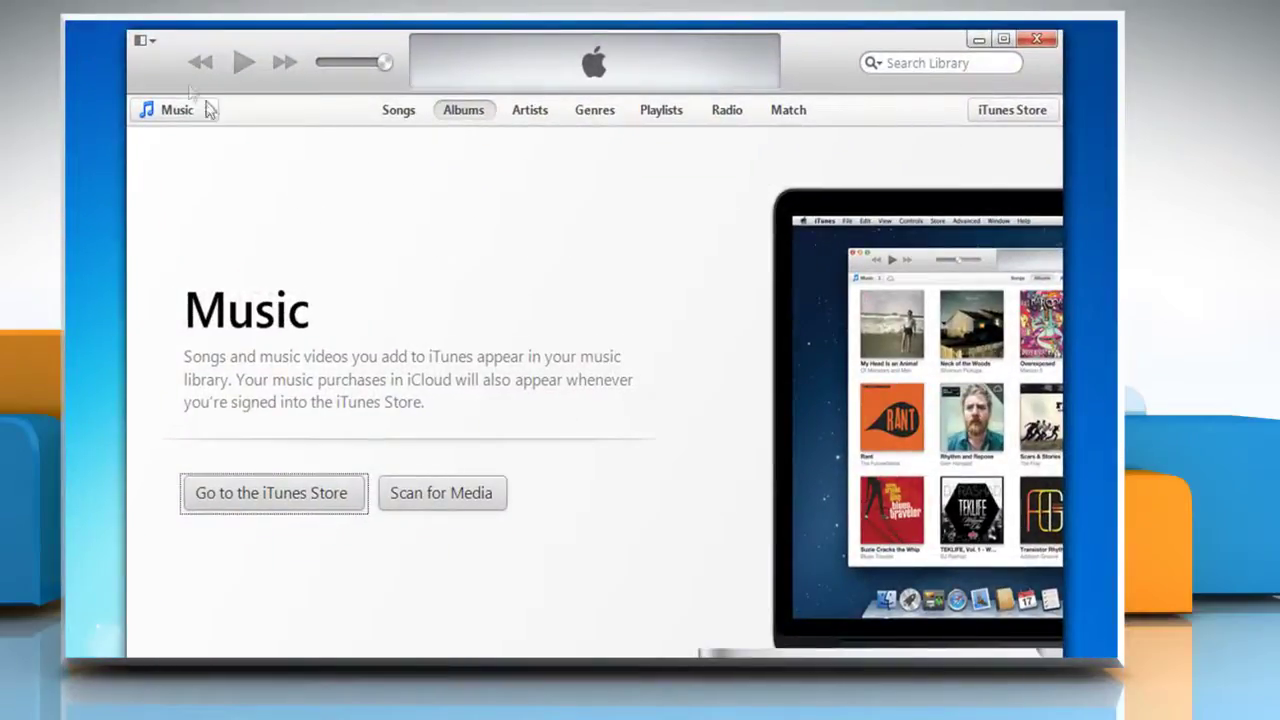
Start adding files to the iTunes library and browse to My Music\iTunes\iTunes Media in the user's profile on drive C:.
{"action": "left_click", "coordinate": [143, 44]}
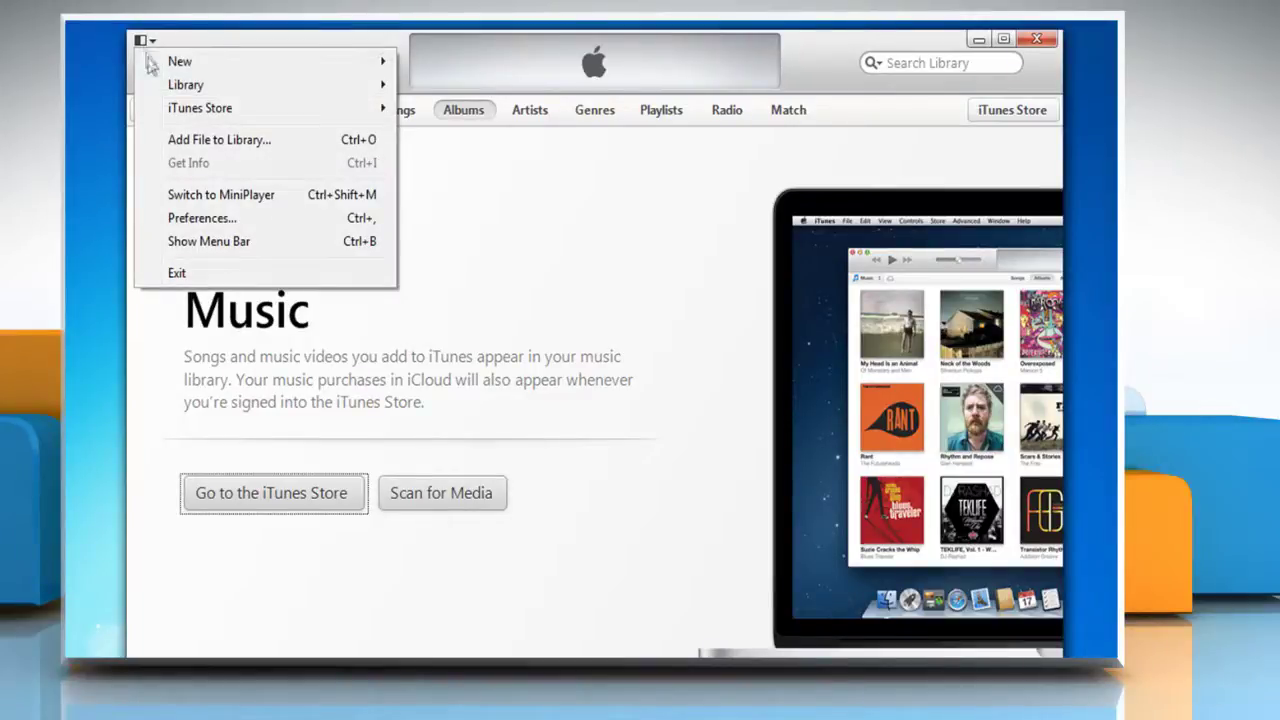
{"action": "left_click", "coordinate": [190, 147]}
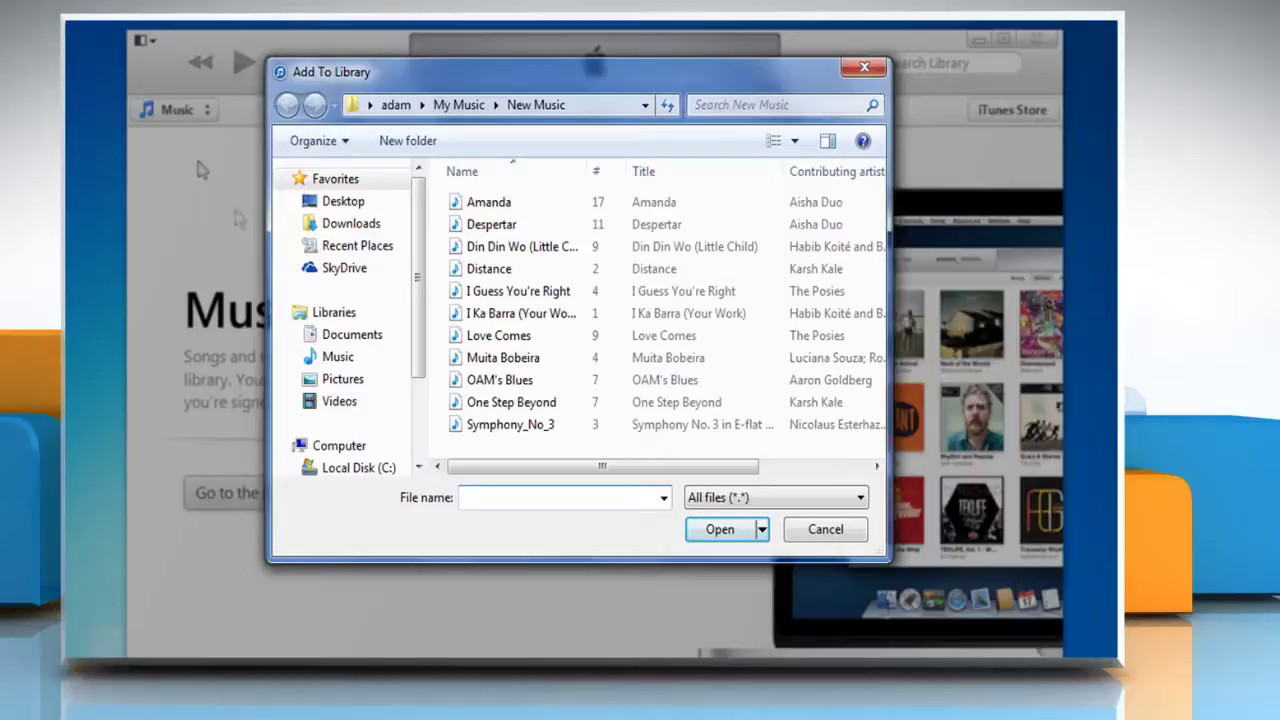
{"action": "left_click", "coordinate": [395, 475]}
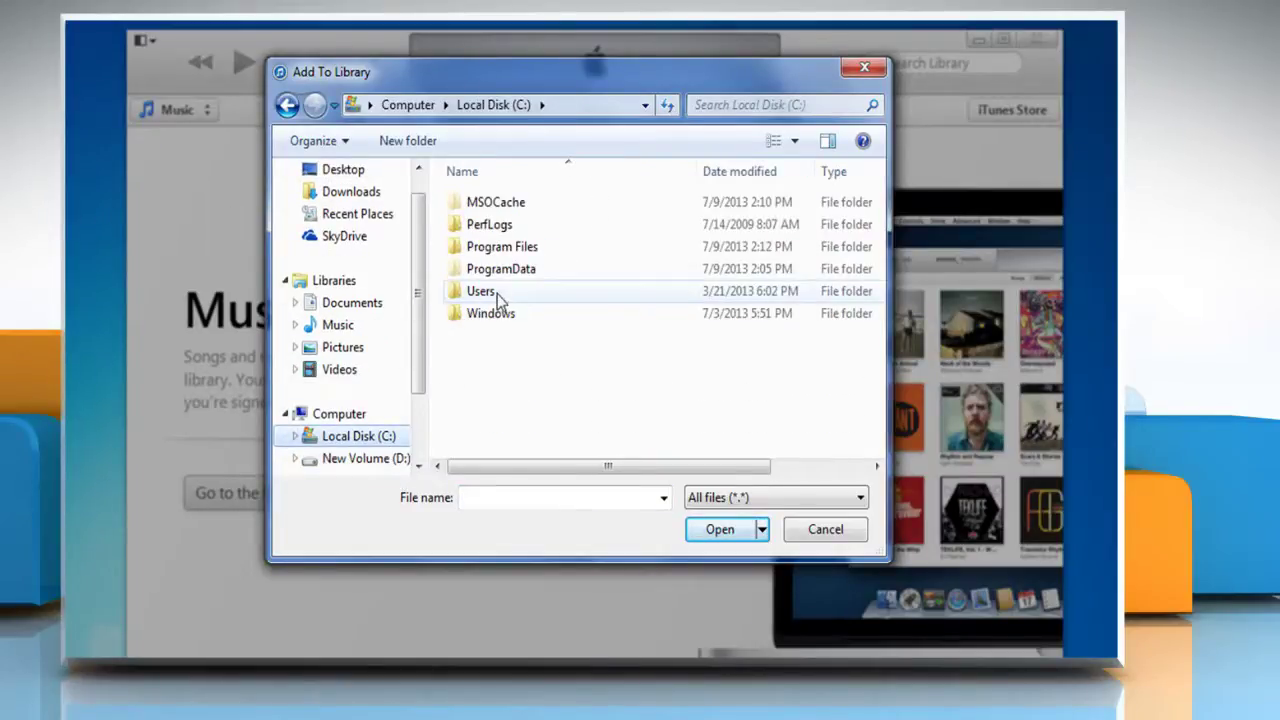
{"action": "double_click", "coordinate": [490, 291]}
{"action": "double_click", "coordinate": [488, 203]}
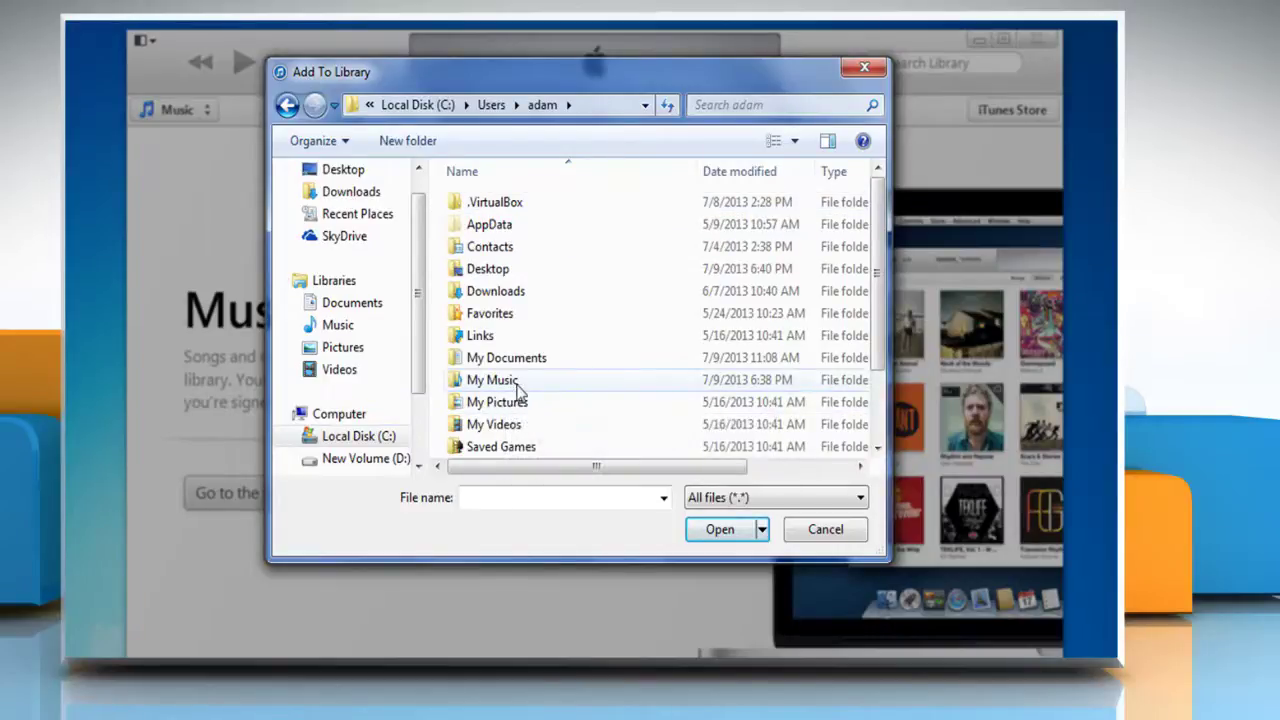
{"action": "double_click", "coordinate": [512, 380]}
{"action": "double_click", "coordinate": [512, 206]}
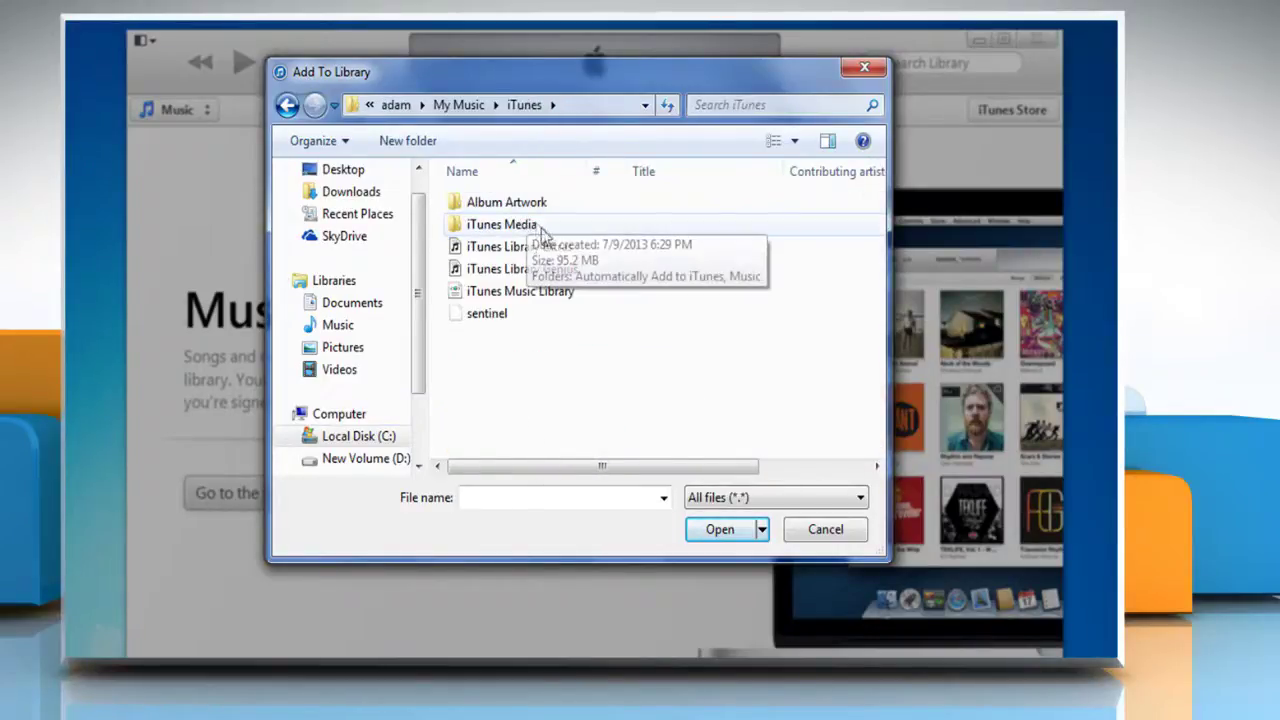
{"action": "double_click", "coordinate": [508, 225]}
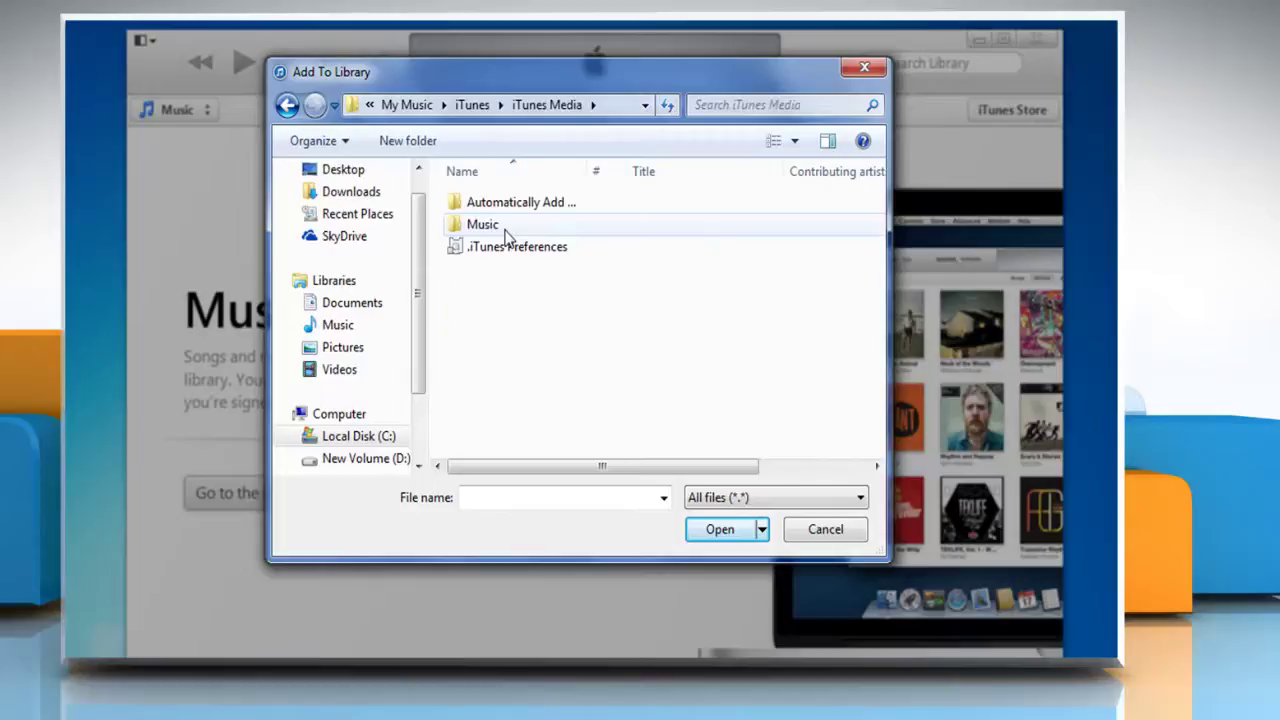
Add 04 I Guess You're Right and 09 Love Comes from the Music\The Posies\Every Kind of Light folder to the library.
{"action": "double_click", "coordinate": [482, 224]}
{"action": "double_click", "coordinate": [506, 332]}
{"action": "double_click", "coordinate": [508, 205]}
{"action": "left_click_drag", "start_coordinate": [499, 242], "coordinate": [514, 205]}
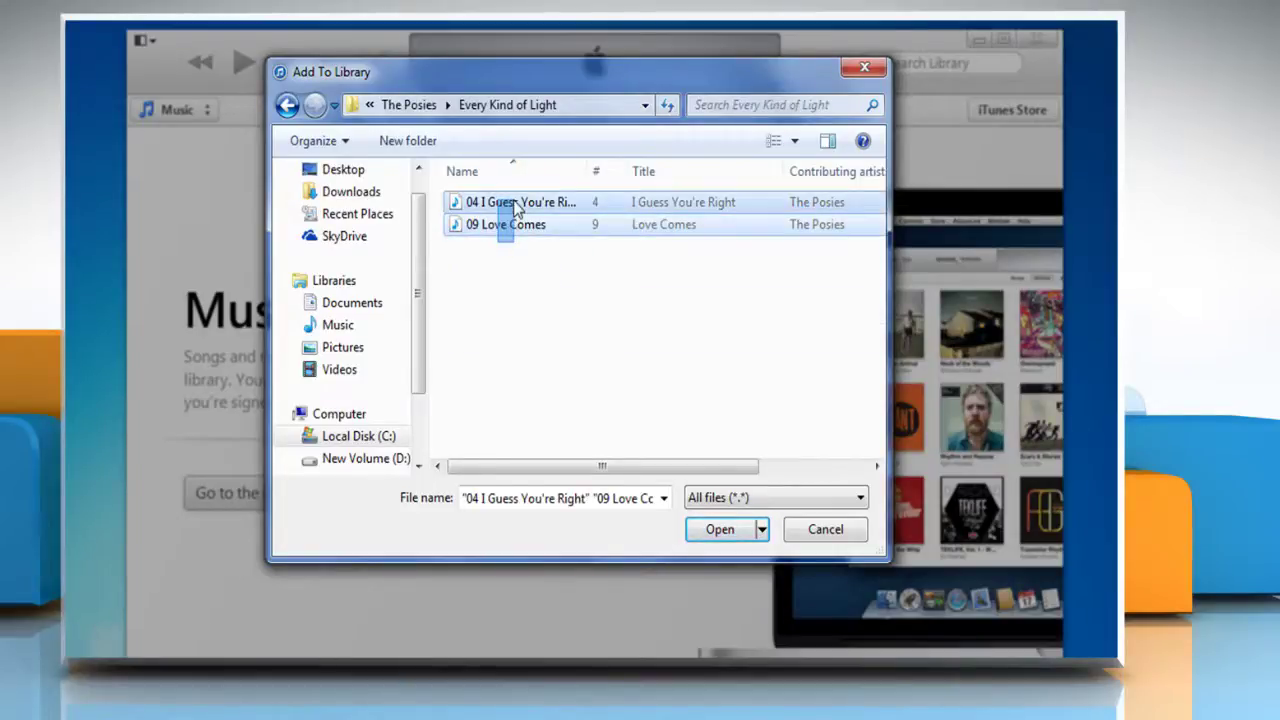
{"action": "left_click", "coordinate": [737, 535]}
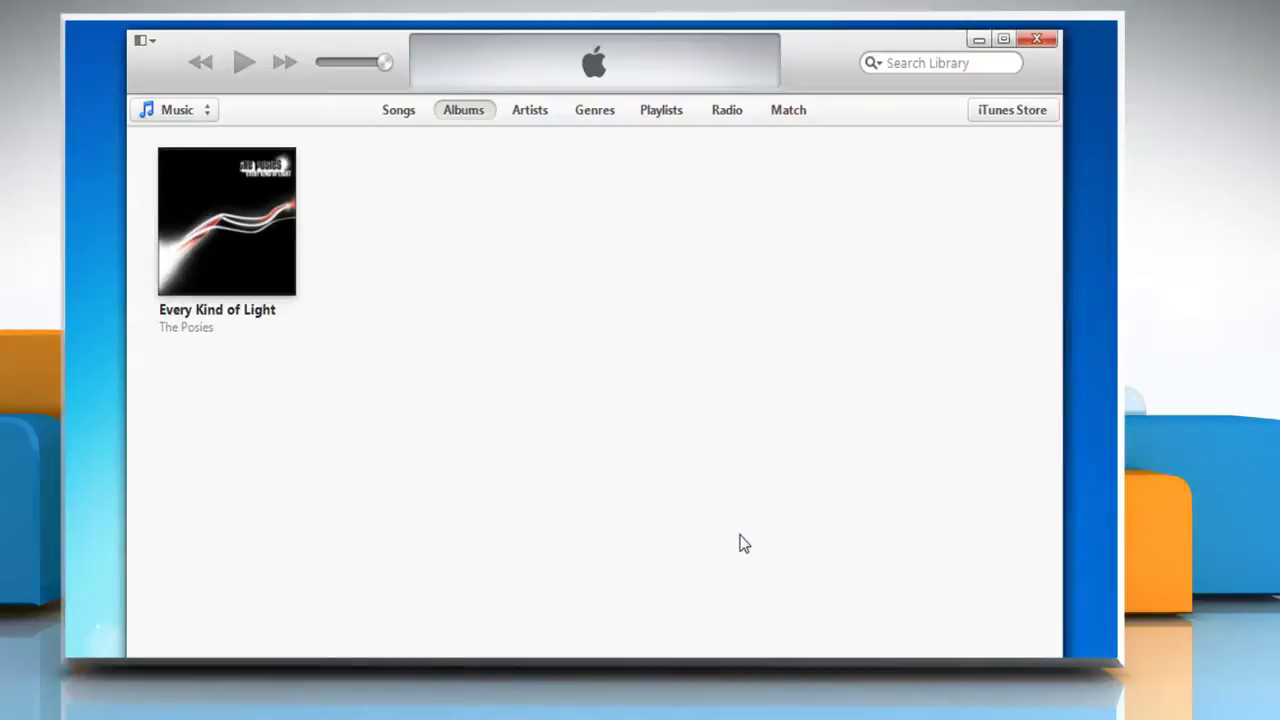
Add 04 Muita Bobeira from the Duos II album folder, under My Music in the user's profile on drive C:, to the library.
{"action": "left_click", "coordinate": [141, 40]}
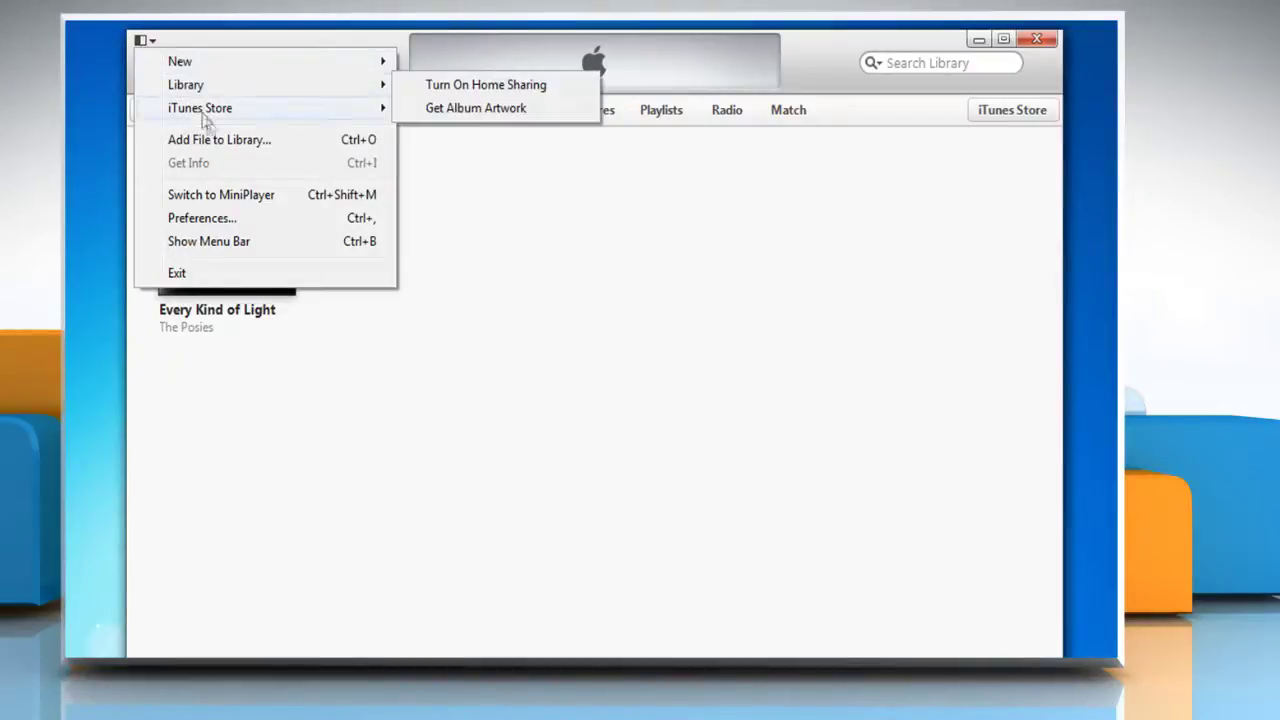
{"action": "left_click", "coordinate": [228, 143]}
{"action": "left_click", "coordinate": [383, 420]}
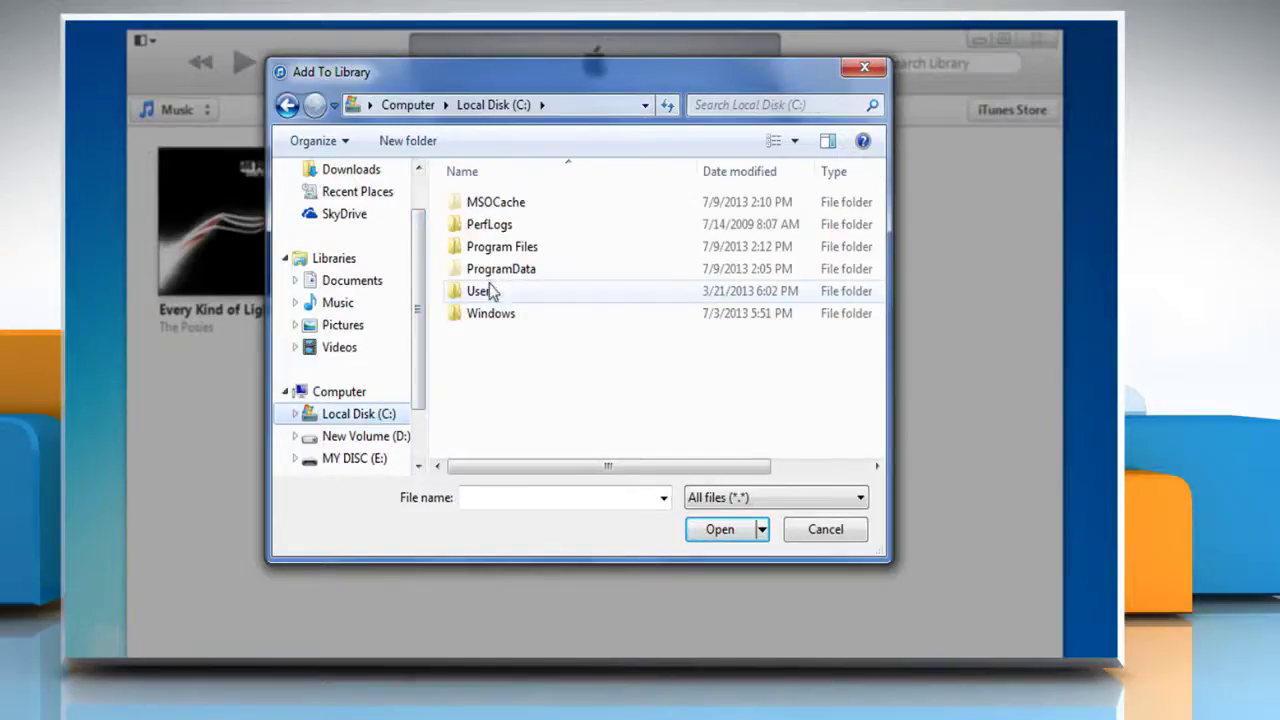
{"action": "double_click", "coordinate": [488, 290]}
{"action": "double_click", "coordinate": [506, 206]}
{"action": "double_click", "coordinate": [508, 380]}
{"action": "double_click", "coordinate": [504, 206]}
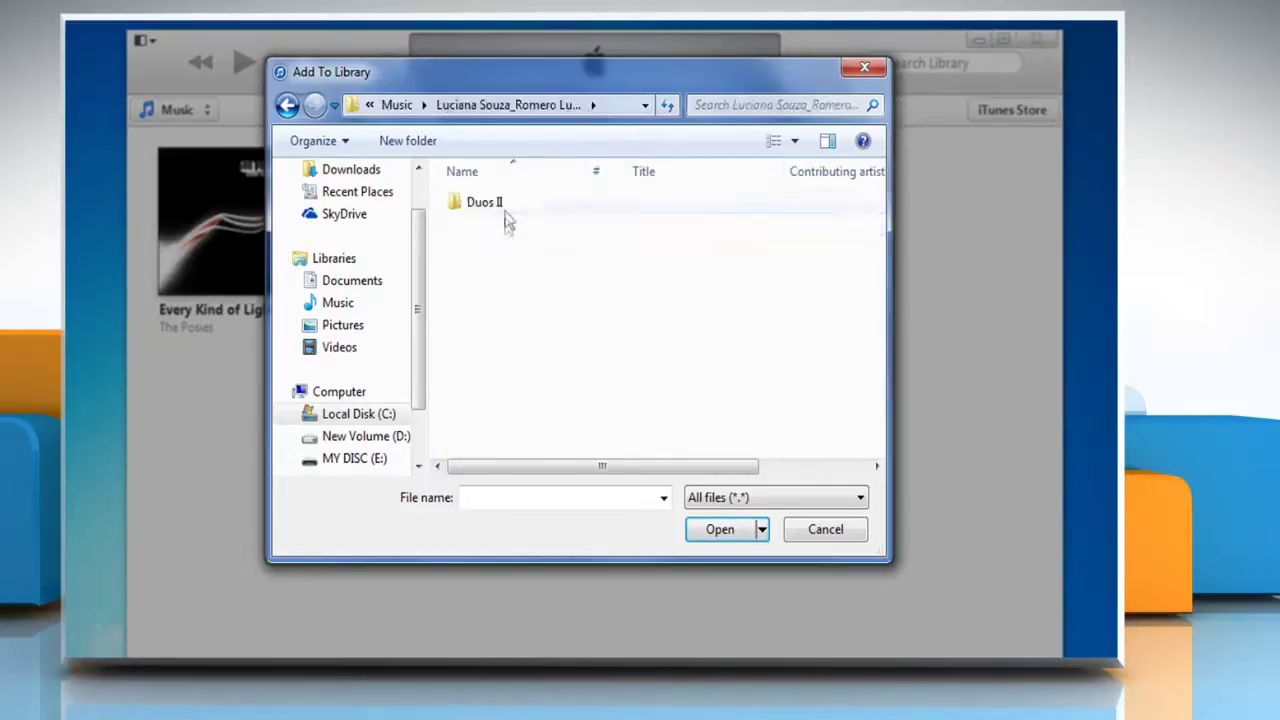
{"action": "double_click", "coordinate": [505, 208]}
{"action": "left_click", "coordinate": [508, 204]}
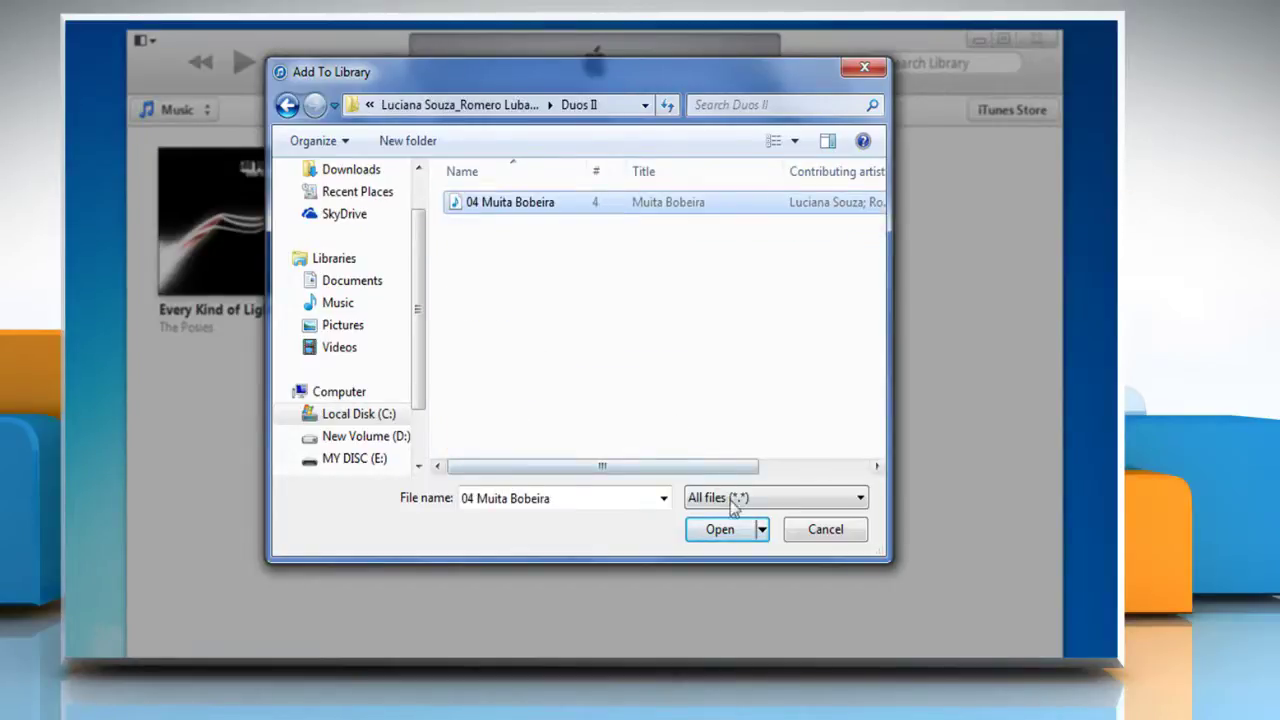
{"action": "left_click", "coordinate": [748, 529]}
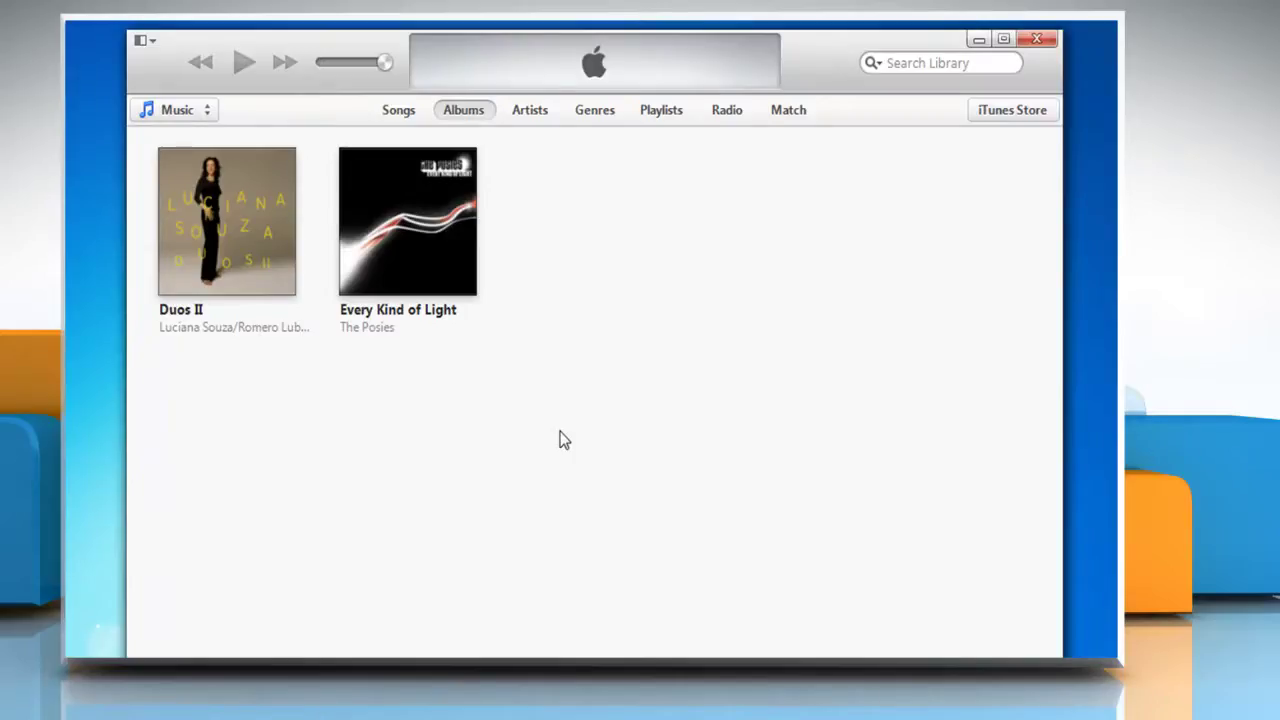